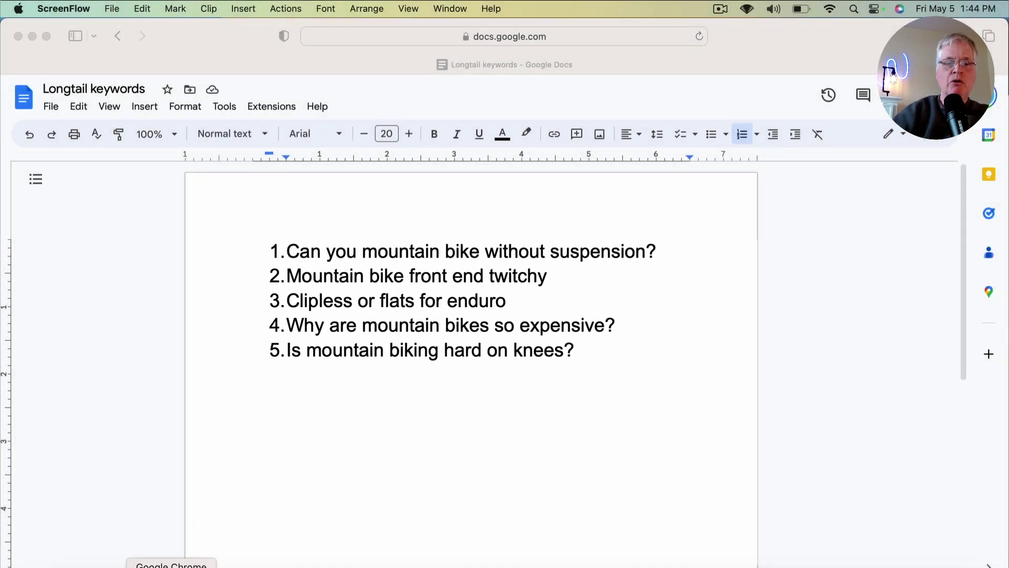
# Check the keyword list, then type 'can you mountain bike' into Google for autocomplete suggestions.
pyautogui.click(171, 566)
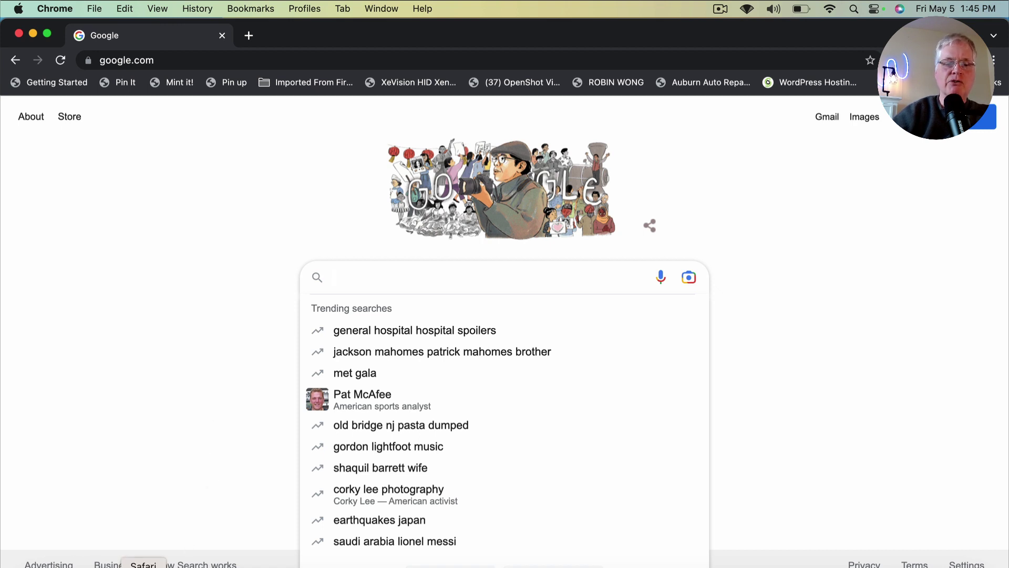
pyautogui.click(143, 566)
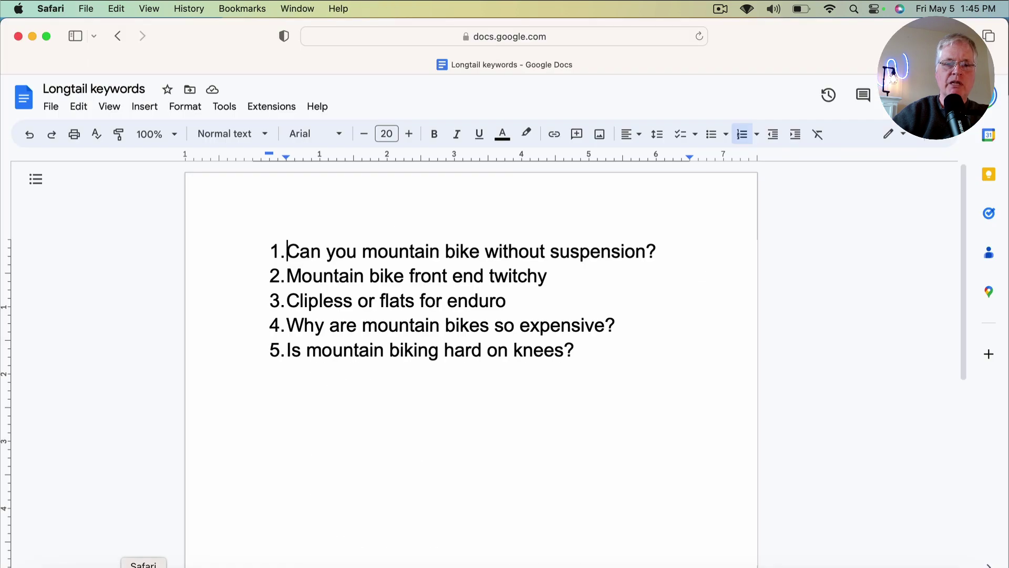
pyautogui.click(177, 566)
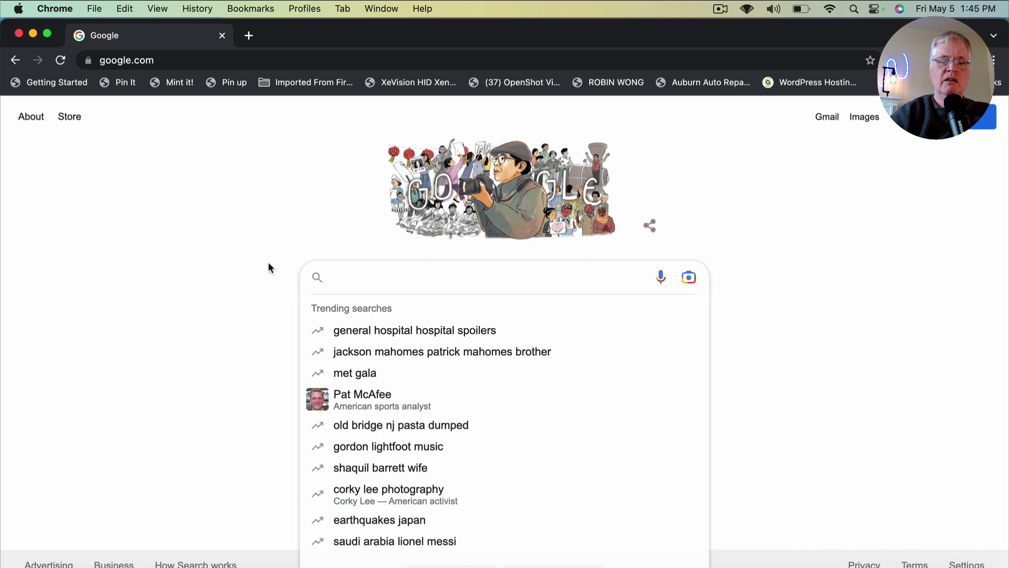
pyautogui.write('can ')
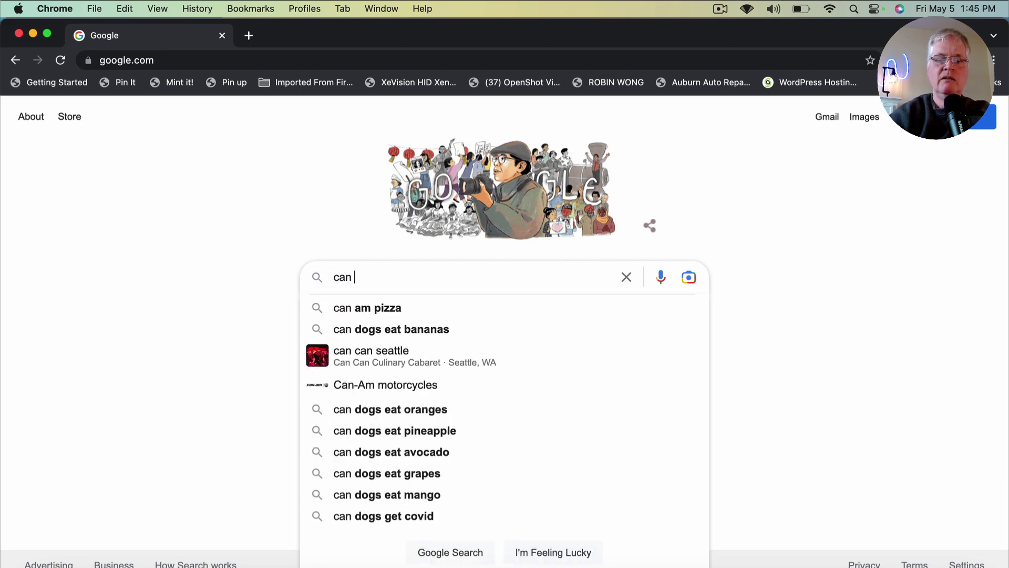
pyautogui.write('you mountai')
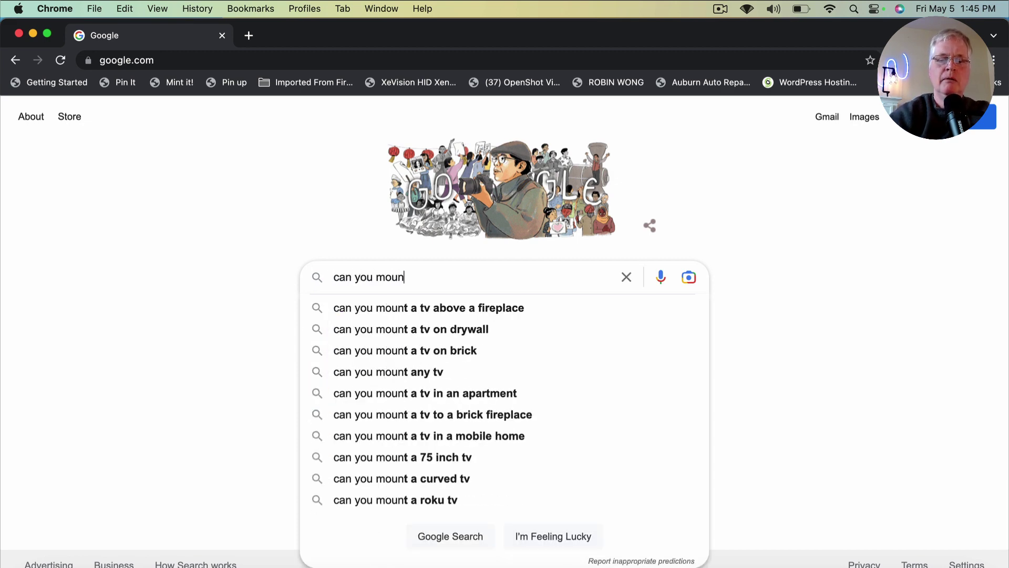
pyautogui.write('n bike w')
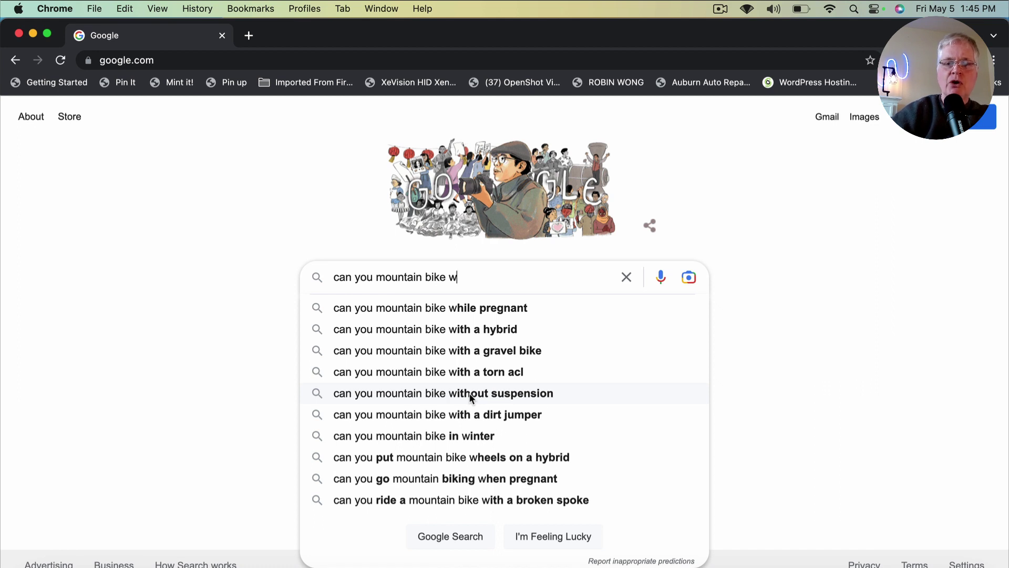
# Search 'can you mountain bike without suspension' and scroll down the results looking for forum listings.
pyautogui.click(471, 394)
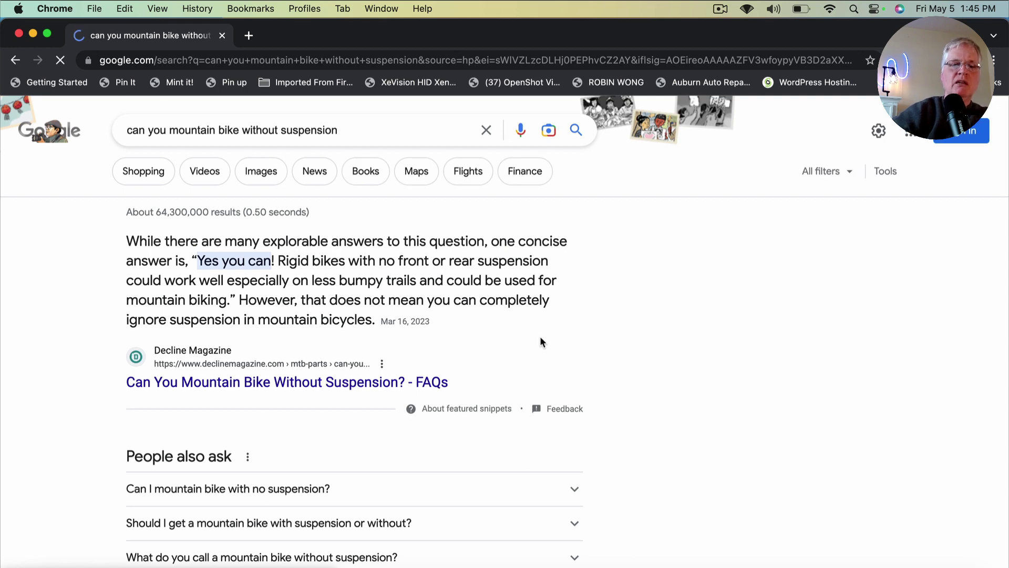
pyautogui.scroll(-1, 541, 341)
pyautogui.scroll(-5, 541, 341)
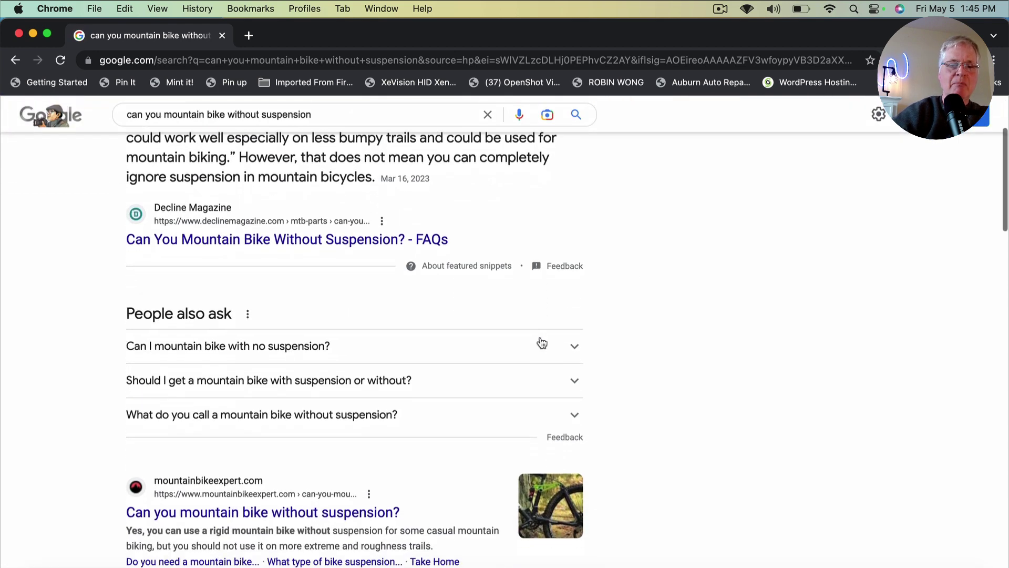
pyautogui.scroll(-5, 542, 342)
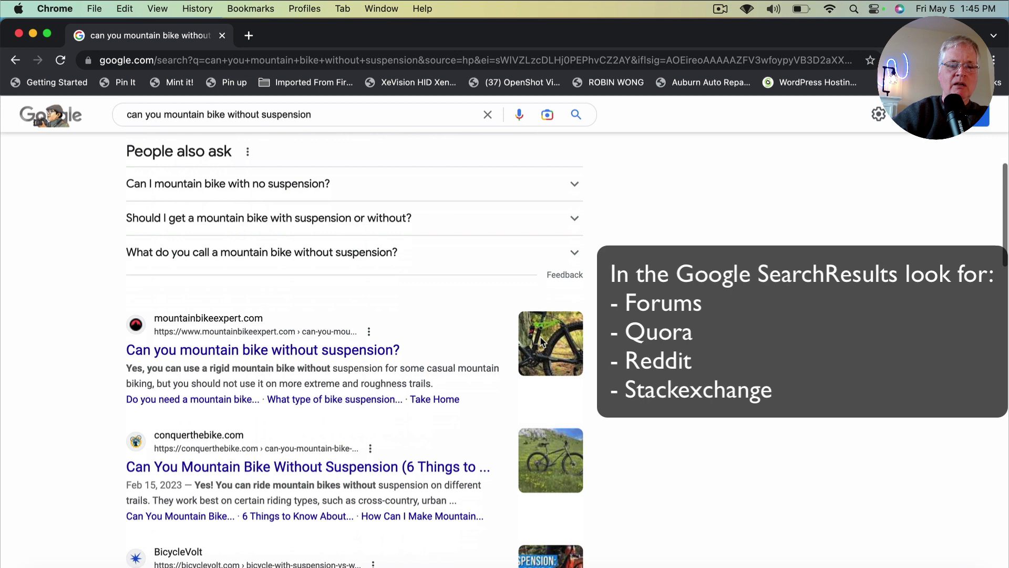
pyautogui.scroll(-4, 540, 341)
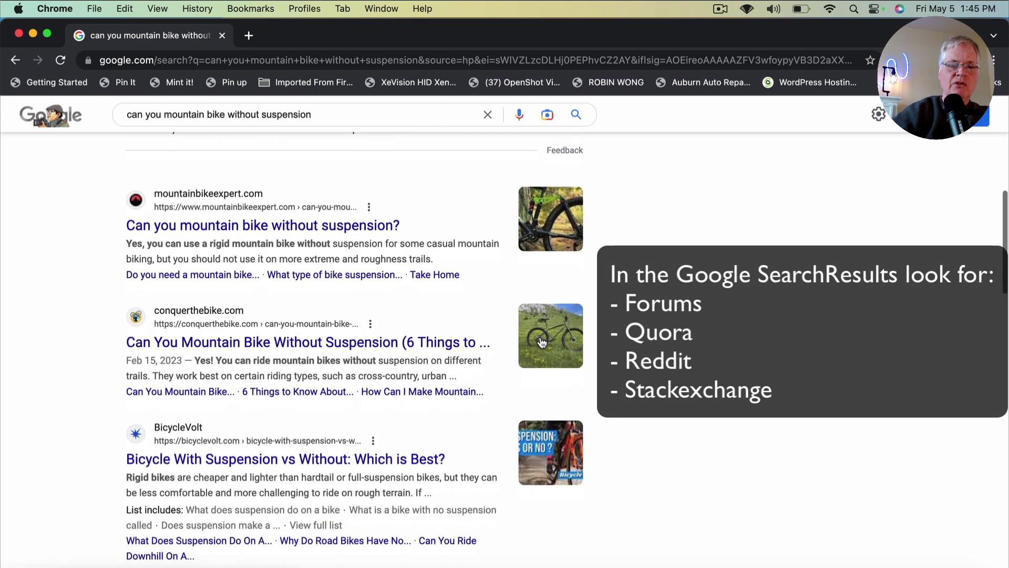
pyautogui.scroll(-4, 542, 342)
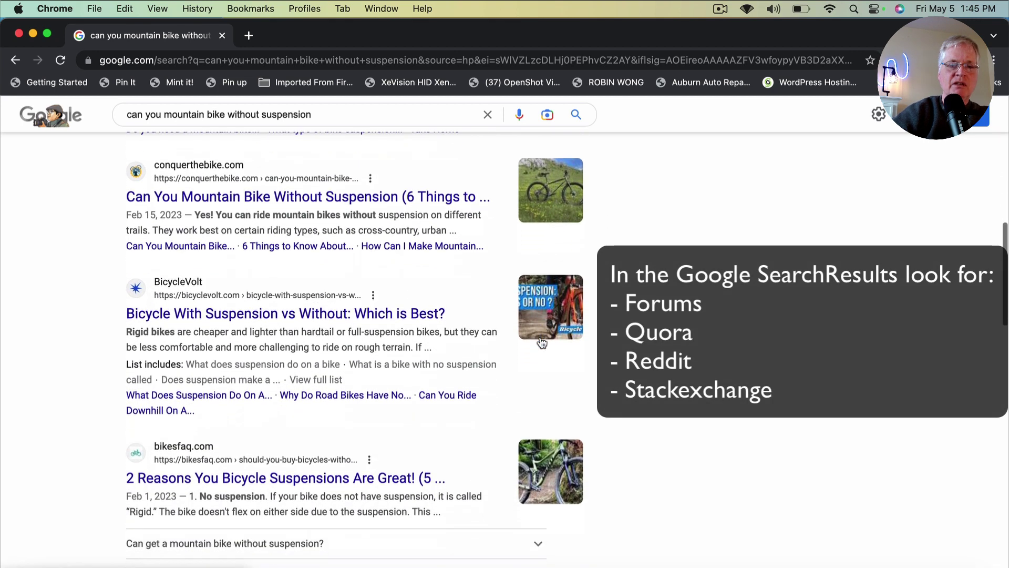
pyautogui.scroll(-5, 542, 342)
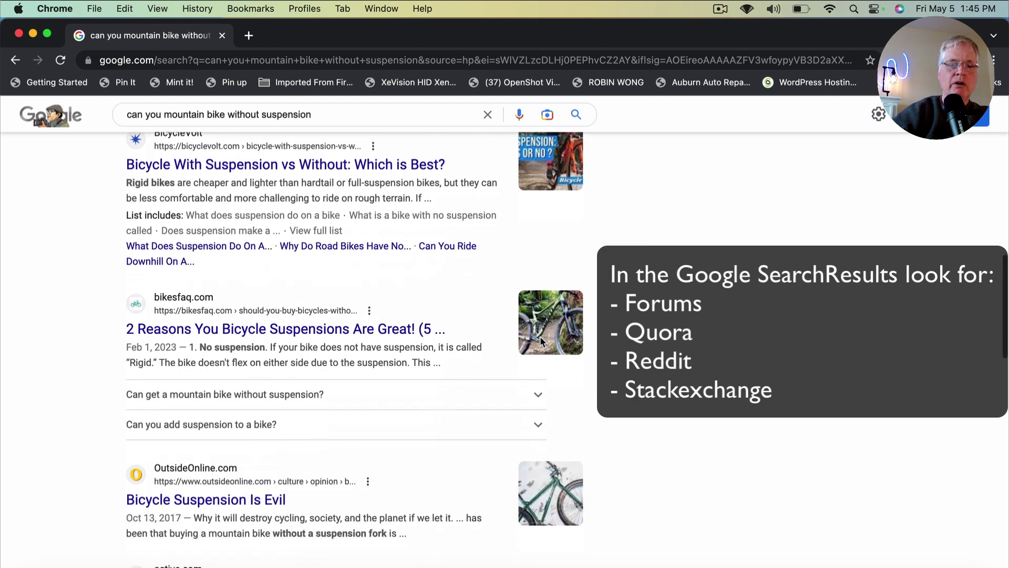
pyautogui.scroll(-6, 542, 343)
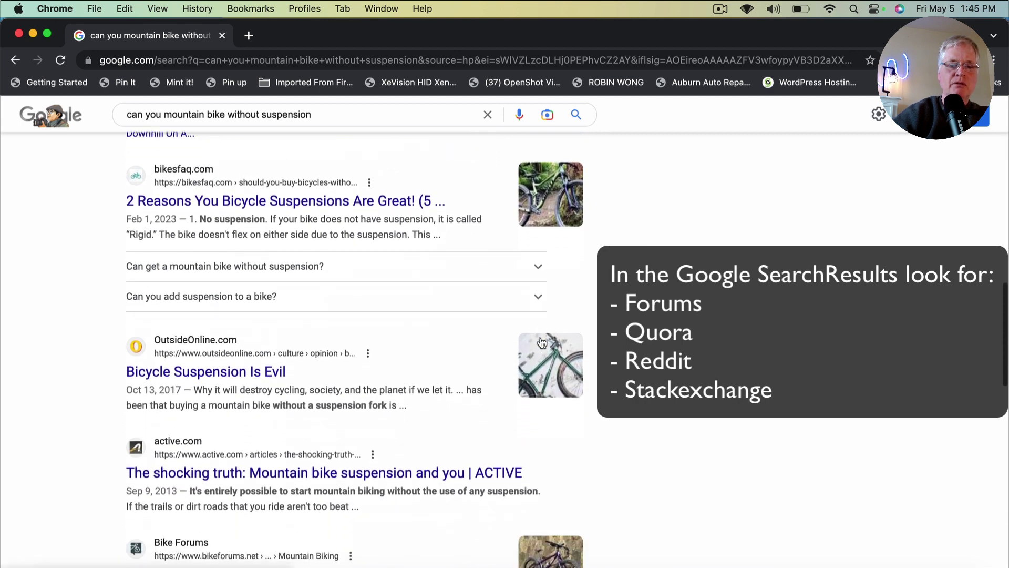
pyautogui.scroll(-8, 542, 343)
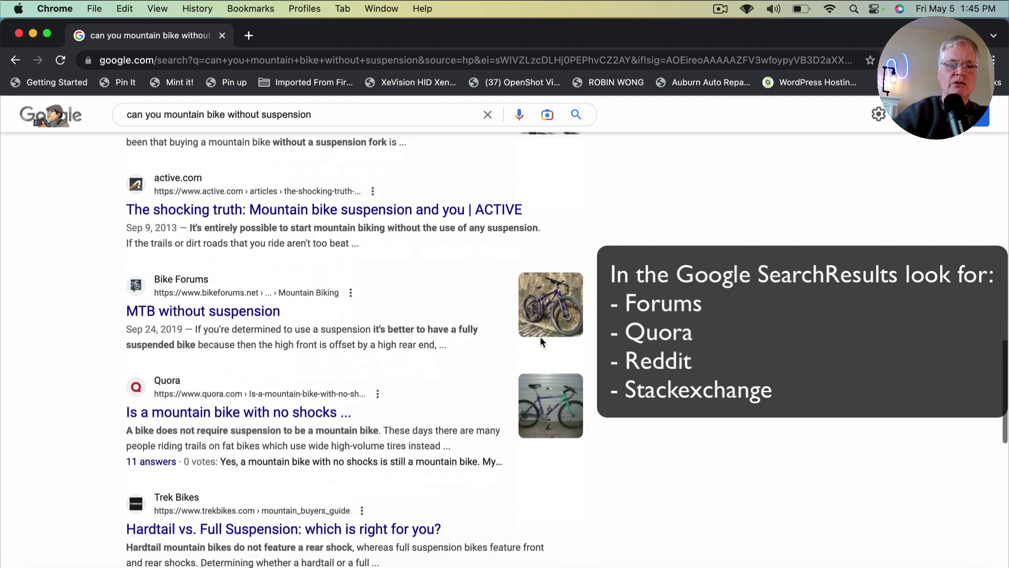
pyautogui.scroll(-2, 541, 339)
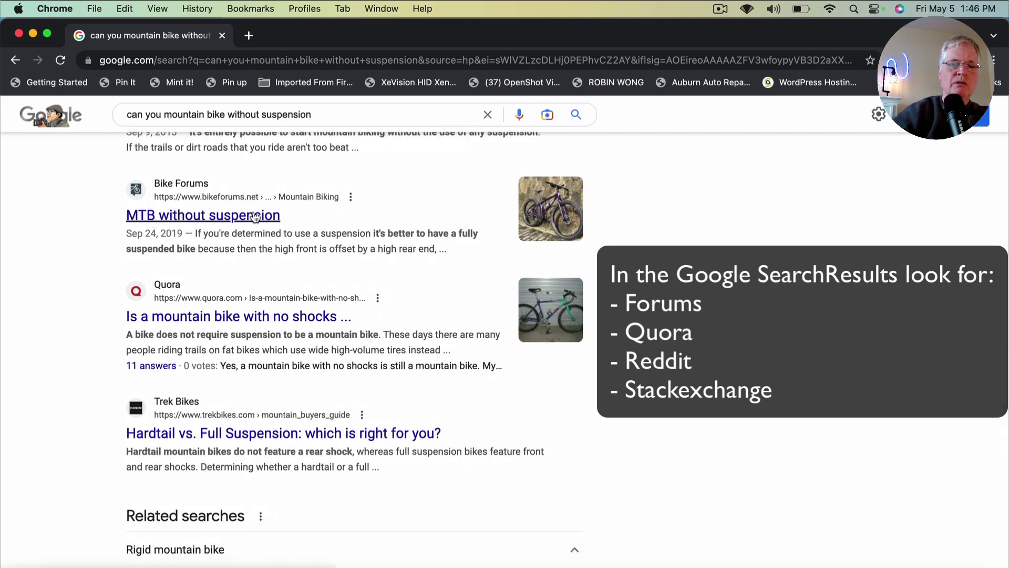
pyautogui.scroll(-4, 290, 341)
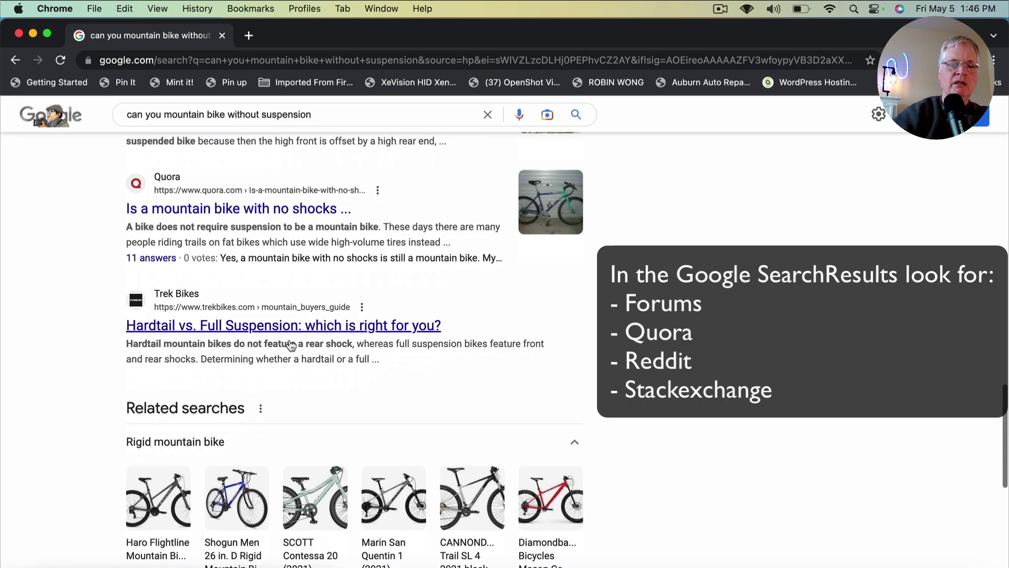
pyautogui.scroll(-10, 291, 344)
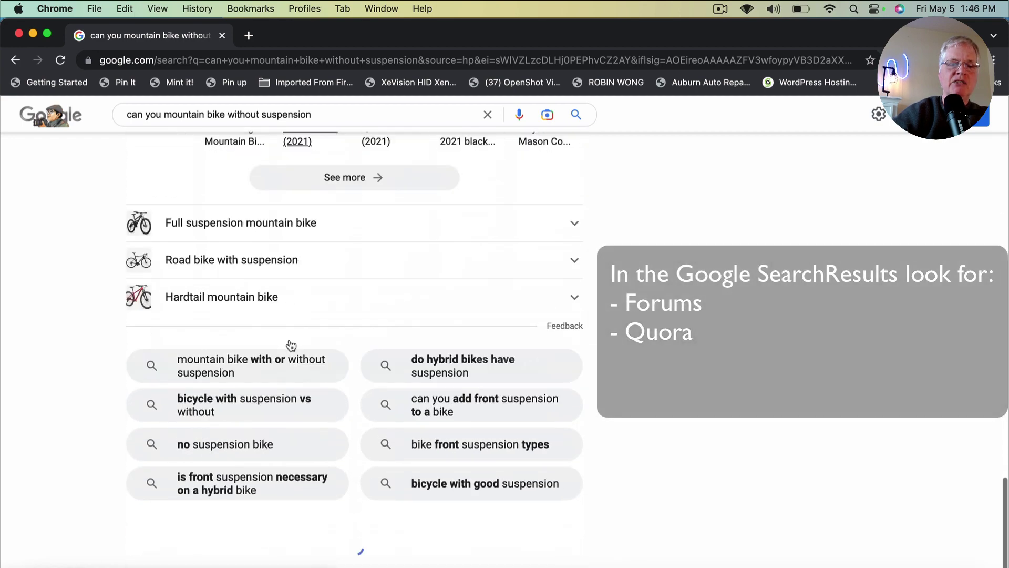
pyautogui.scroll(-6, 291, 345)
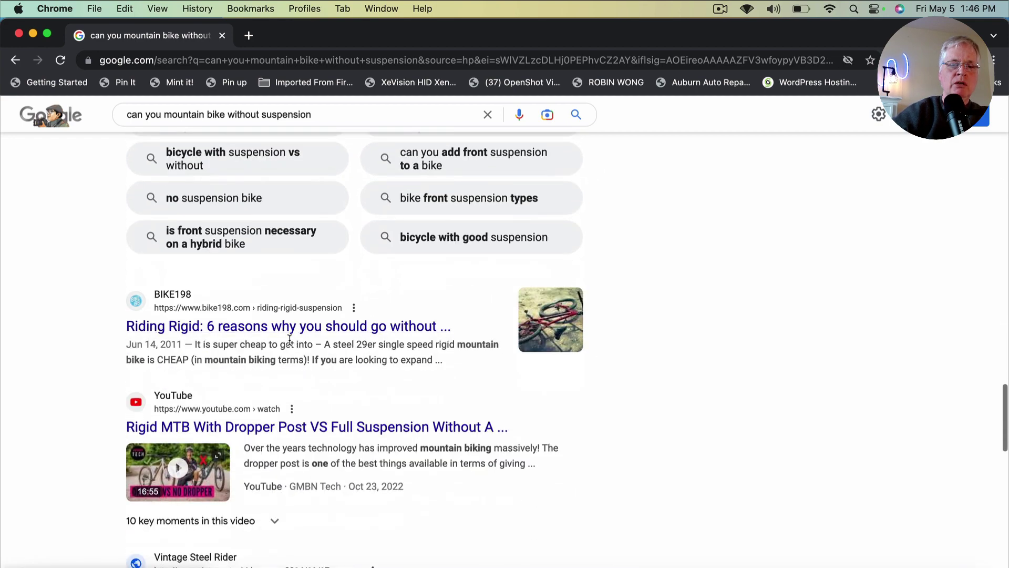
pyautogui.scroll(-6, 290, 342)
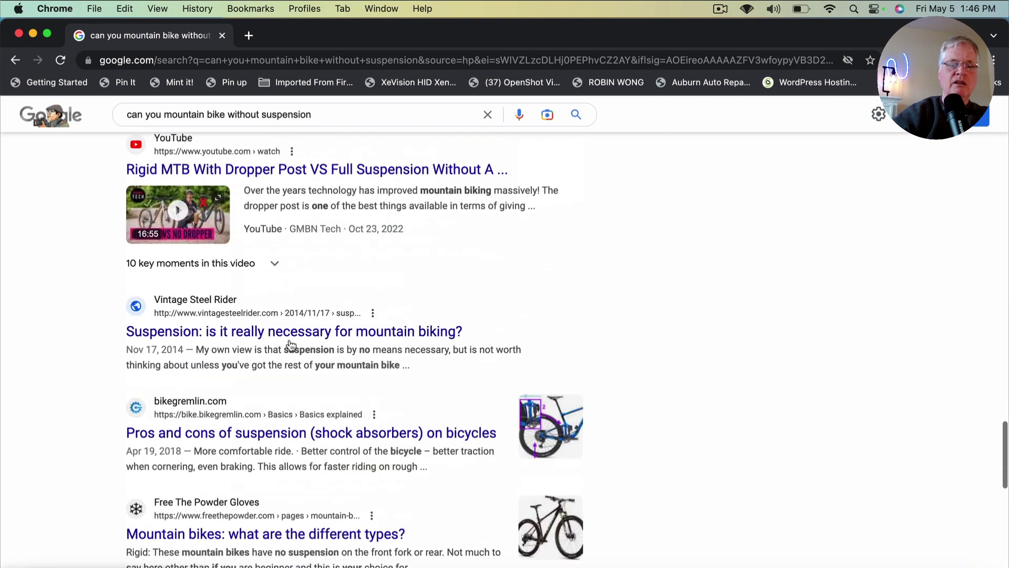
# Scroll back up to the 'Yes you can' Decline Magazine featured snippet.
pyautogui.scroll(15, 291, 344)
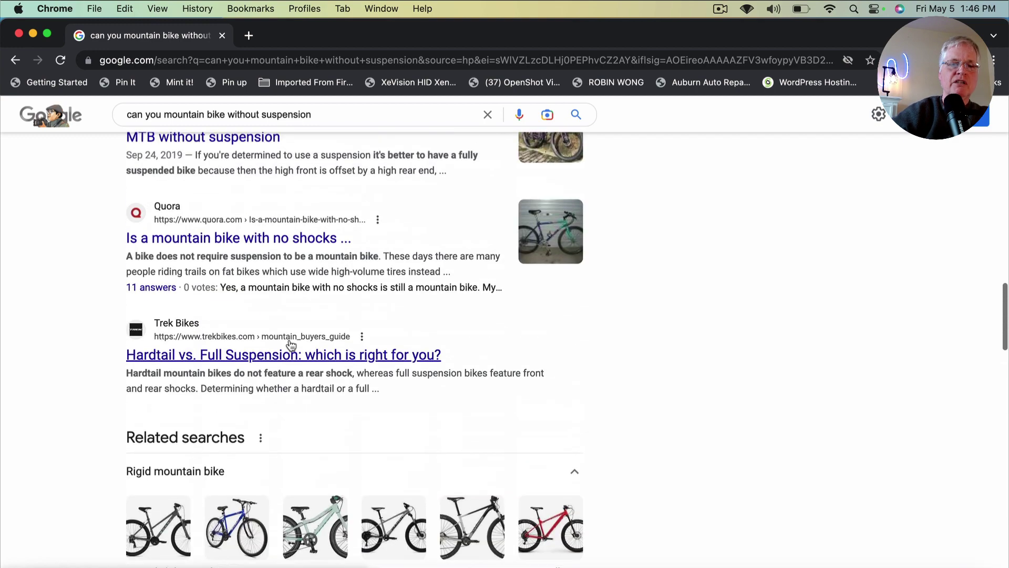
pyautogui.scroll(3, 291, 344)
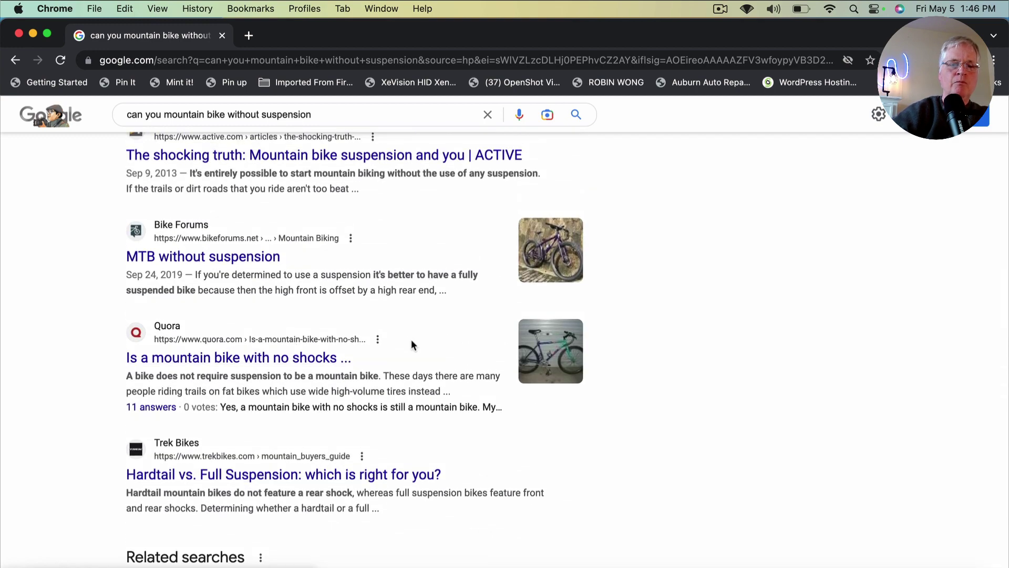
pyautogui.scroll(2, 355, 370)
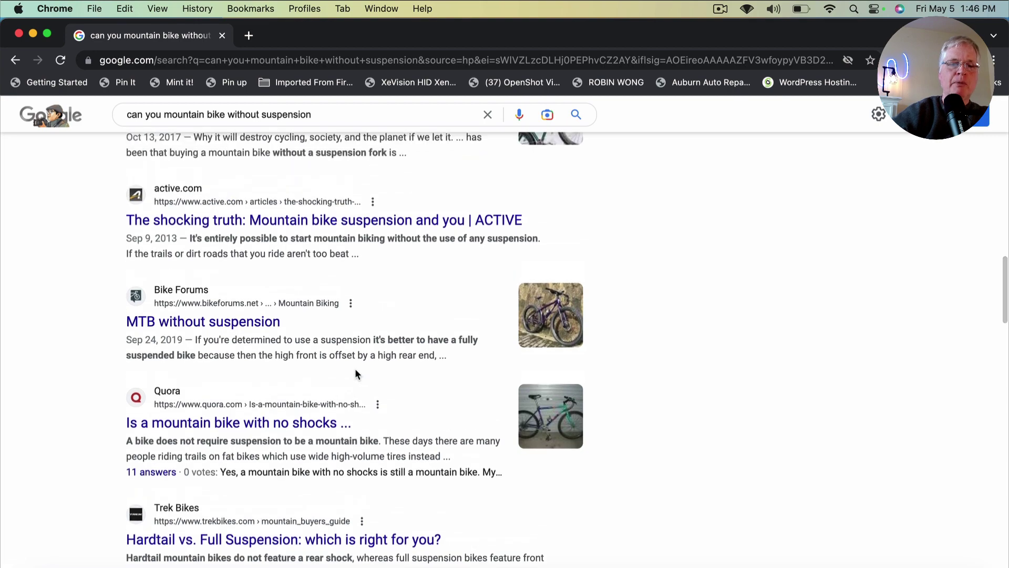
pyautogui.scroll(15, 356, 373)
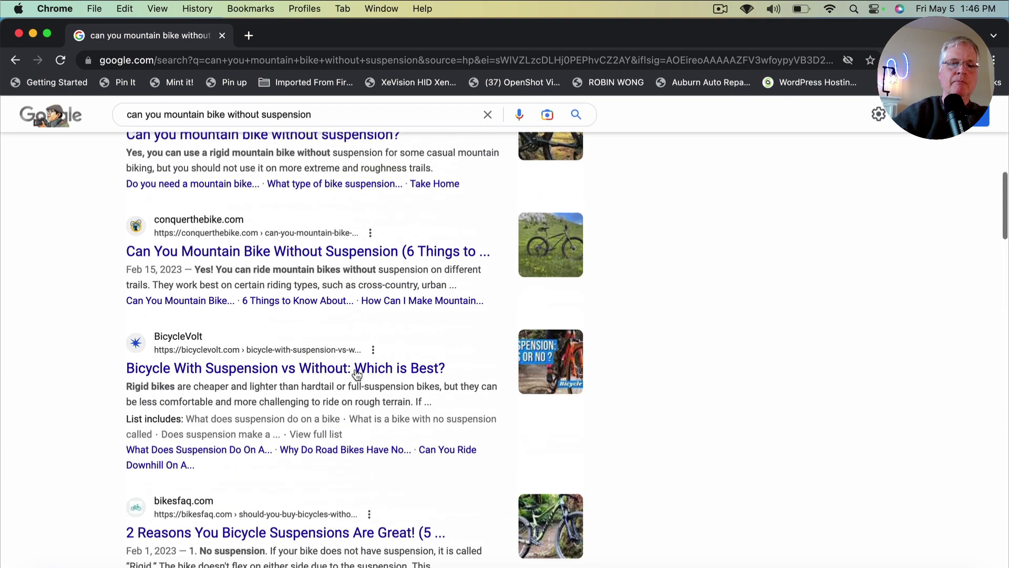
pyautogui.scroll(12, 357, 373)
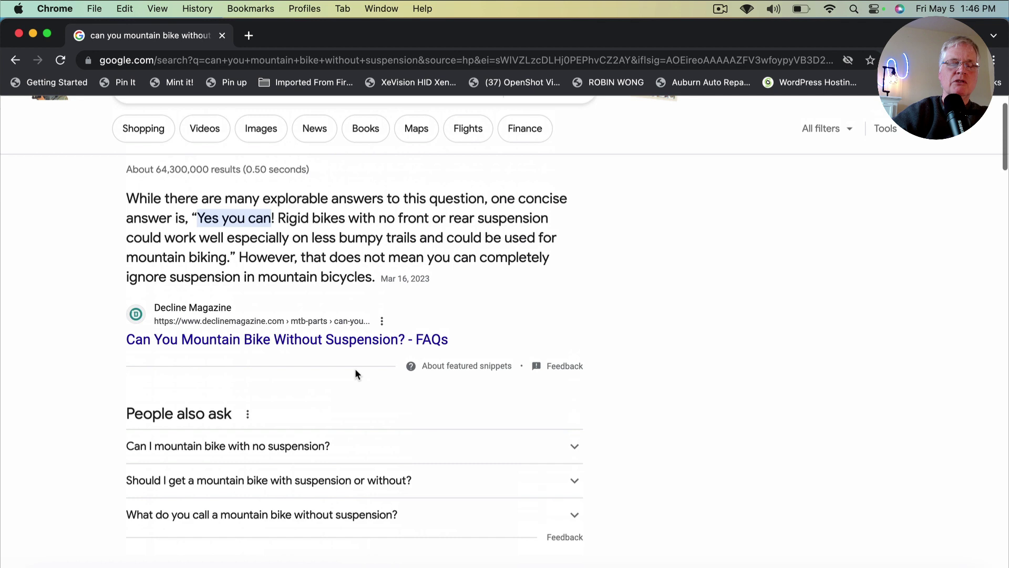
pyautogui.scroll(1, 355, 373)
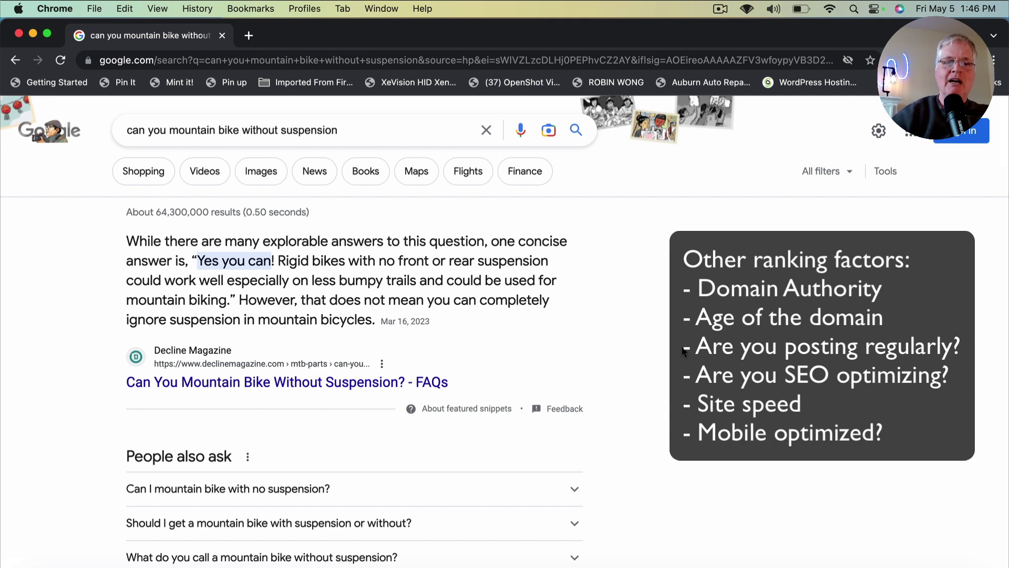
# Scroll past People also ask to the mountainbikeexpert.com, conquerthebike.com and BicycleVolt listings.
pyautogui.scroll(-3, 683, 351)
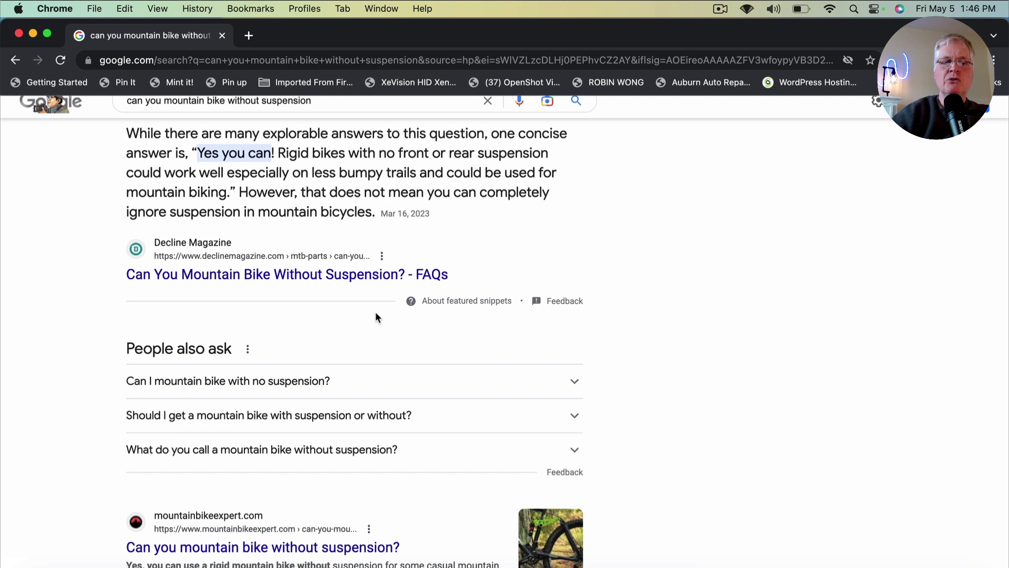
pyautogui.scroll(-4, 377, 316)
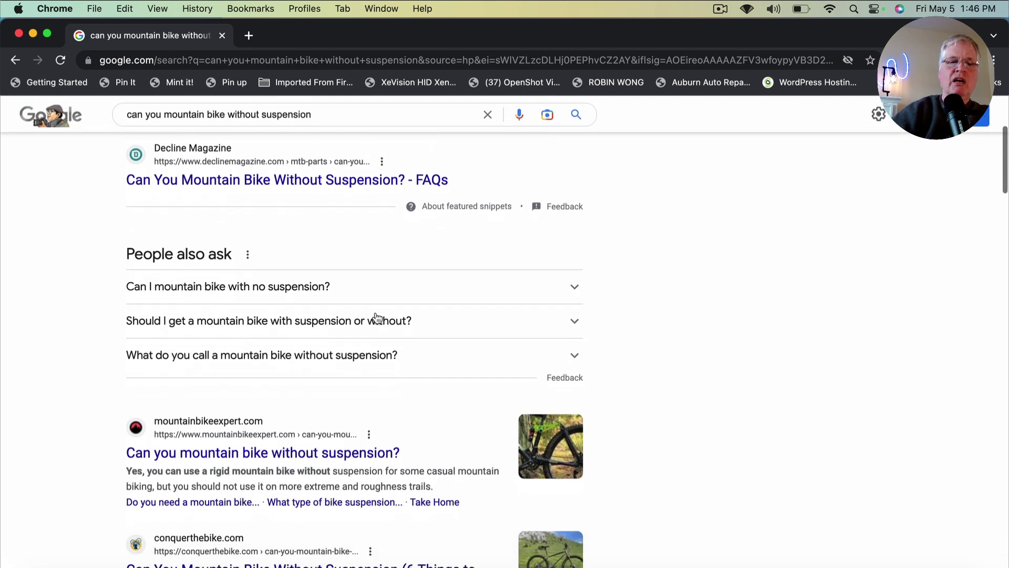
pyautogui.scroll(-6, 376, 318)
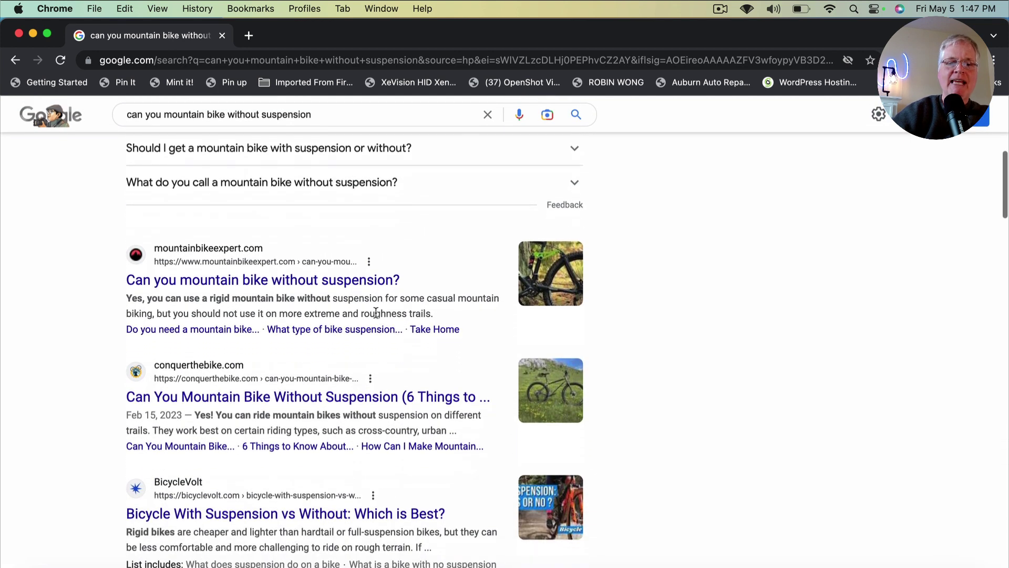
pyautogui.scroll(-2, 375, 314)
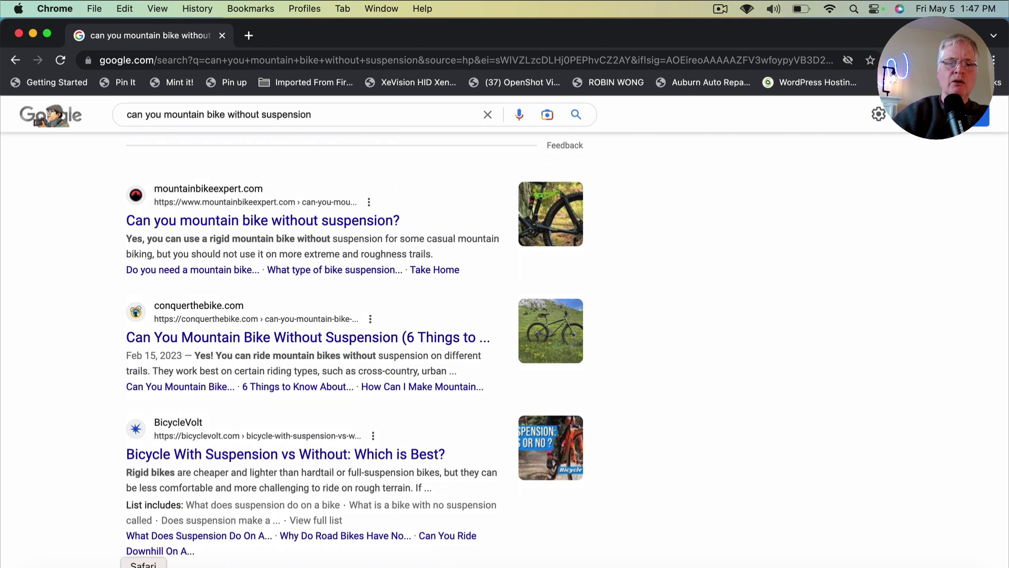
# Check the keyword list, then replace the Google query with 'mountain bike front end twitchy'.
pyautogui.click(143, 565)
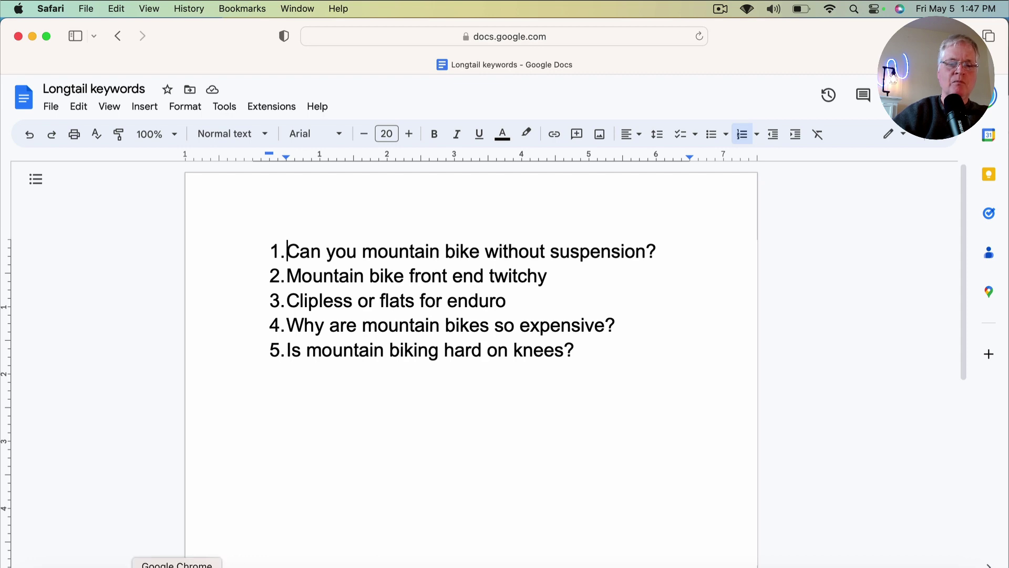
pyautogui.click(177, 566)
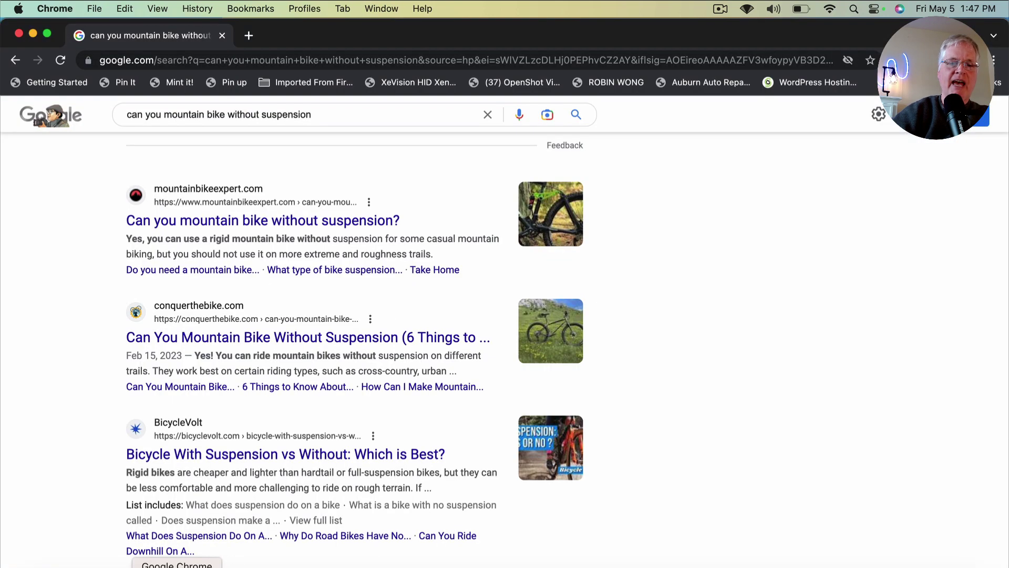
pyautogui.scroll(2, 333, 129)
pyautogui.scroll(6, 334, 133)
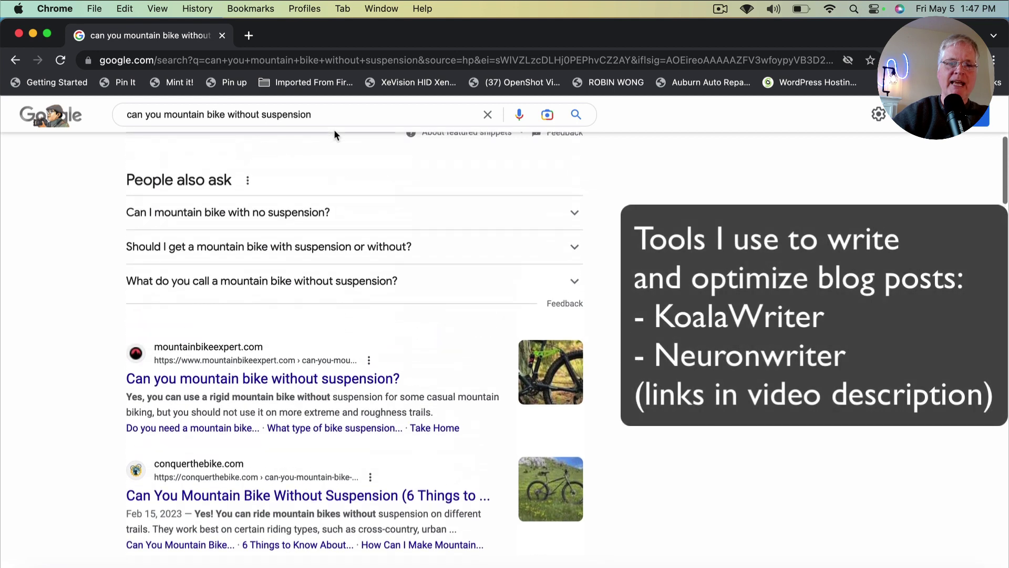
pyautogui.scroll(2, 334, 129)
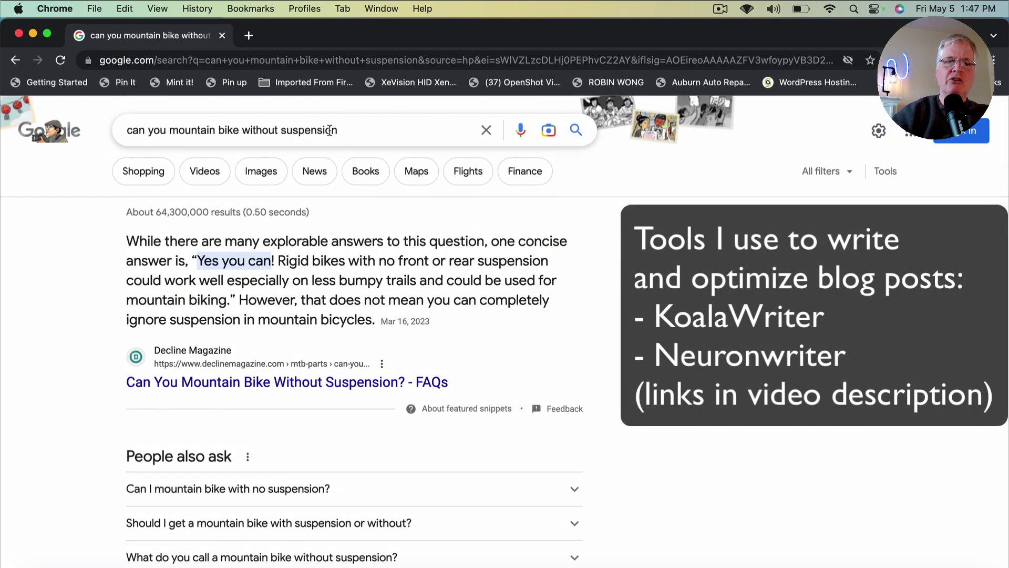
pyautogui.tripleClick(330, 130)
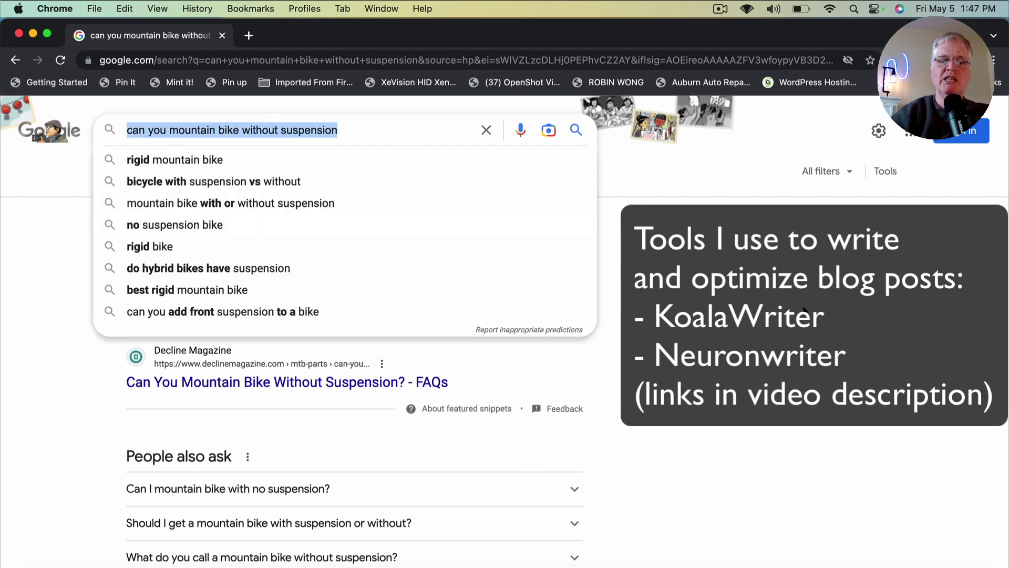
pyautogui.write('mount')
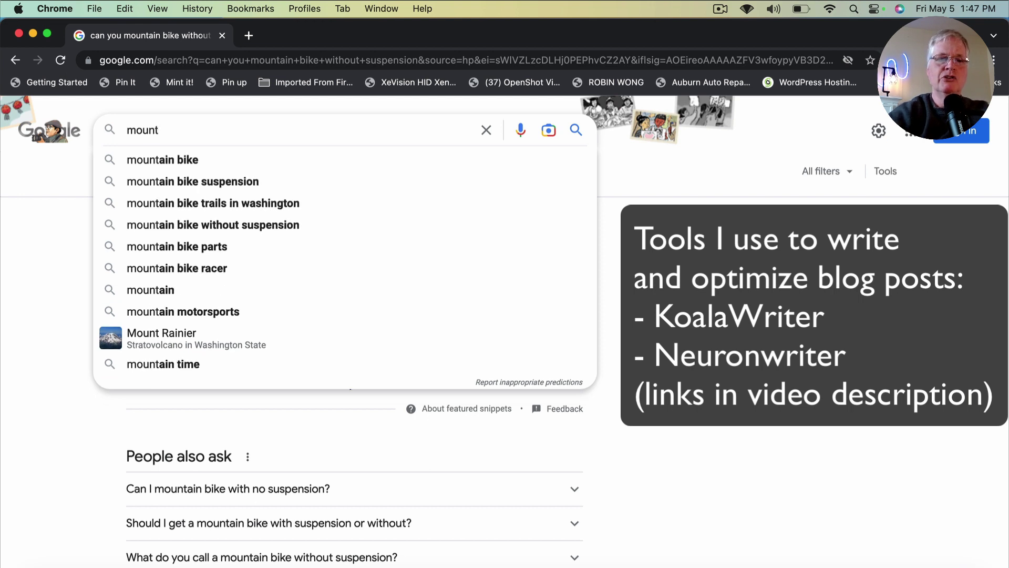
pyautogui.write('ain bike front end t')
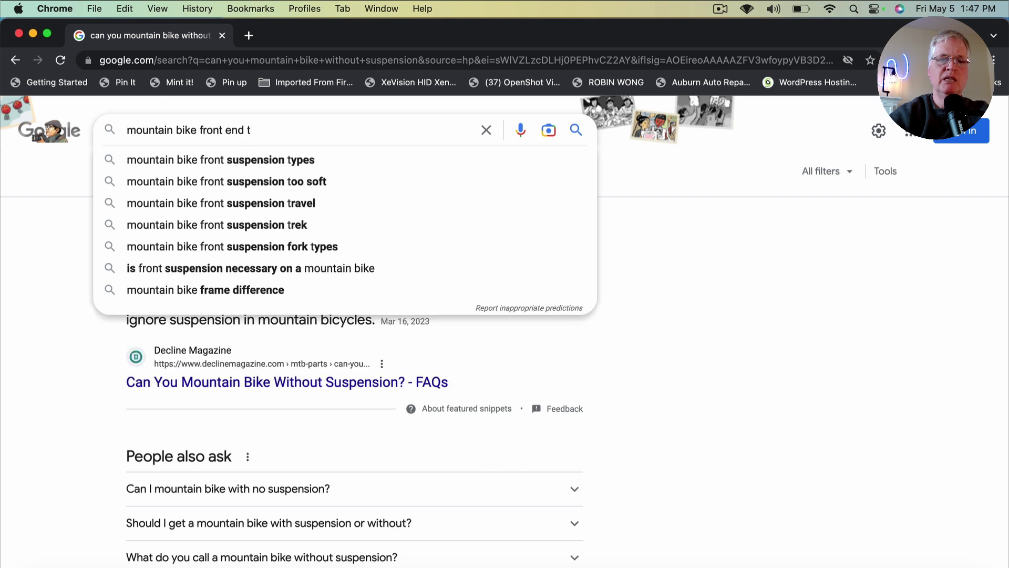
pyautogui.write('w')
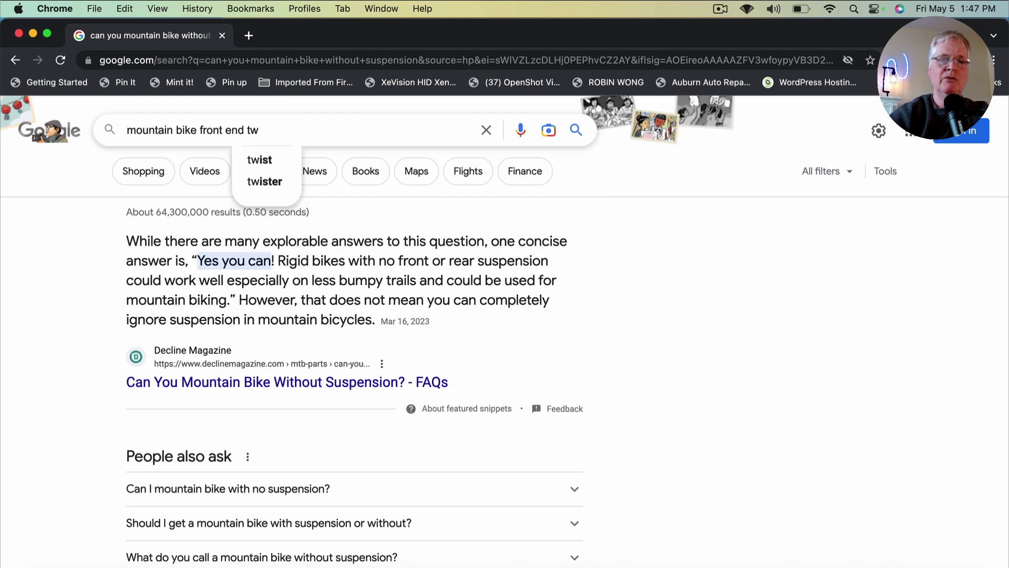
pyautogui.write('i')
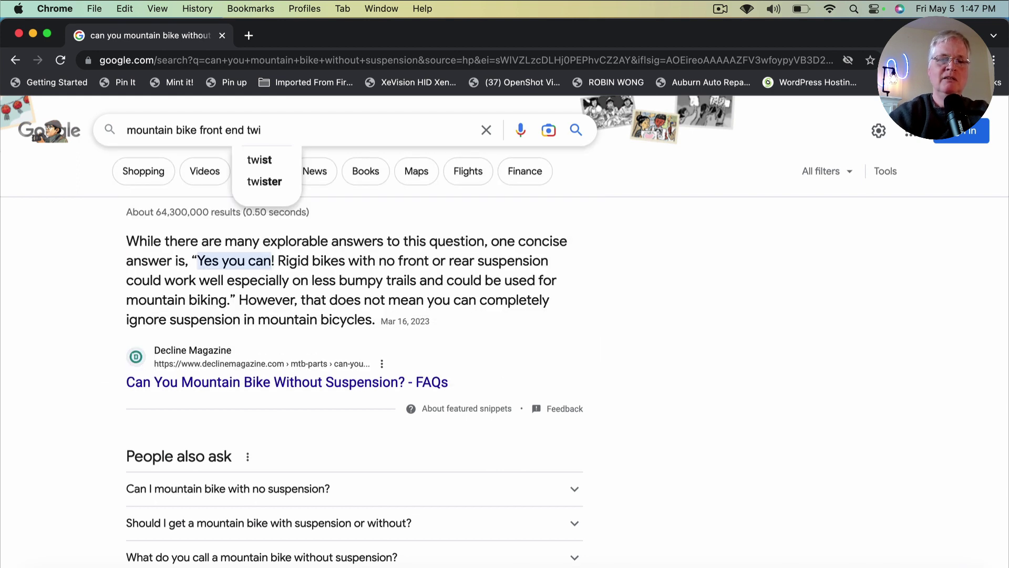
pyautogui.write('t')
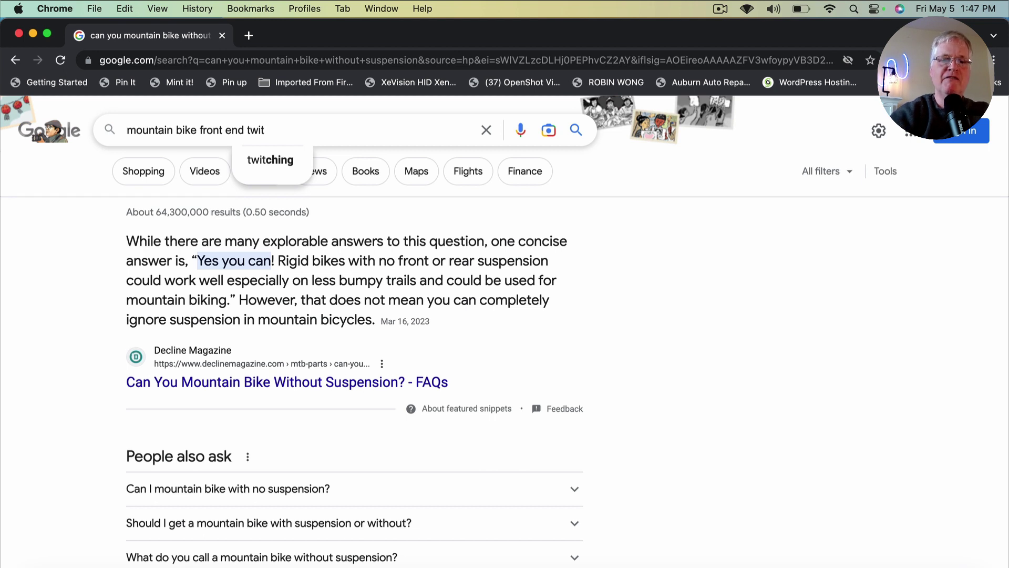
pyautogui.write('chy')
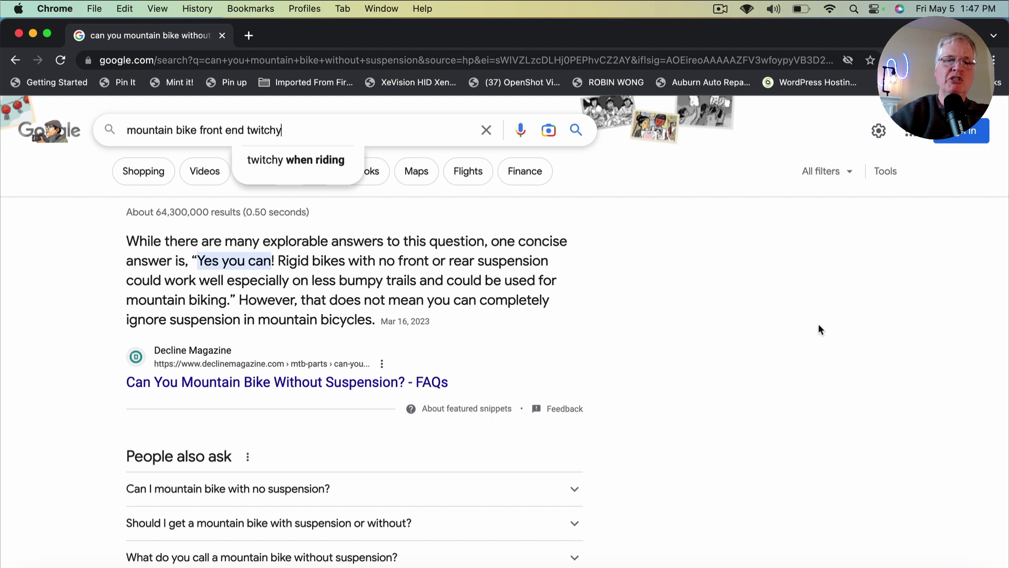
# Search 'mountain bike front end twitchy when riding' and scan the mtbr.com forum results.
pyautogui.click(318, 161)
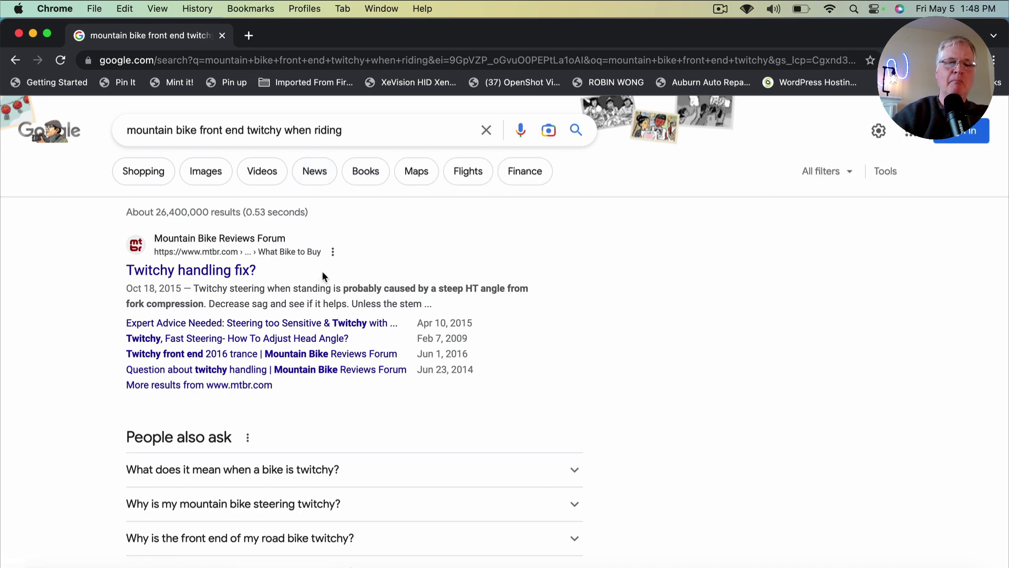
pyautogui.scroll(-8, 553, 348)
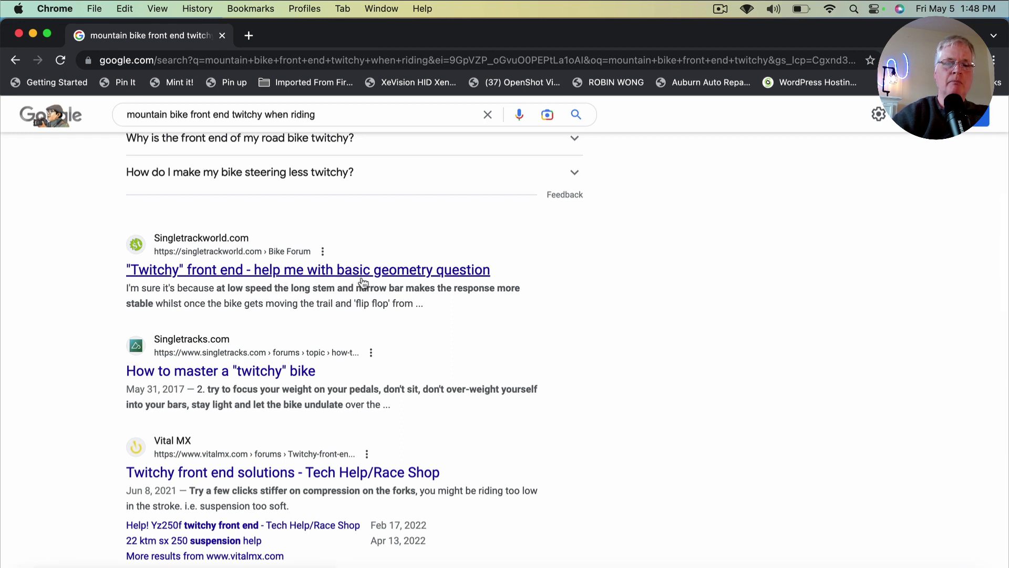
pyautogui.scroll(-4, 551, 395)
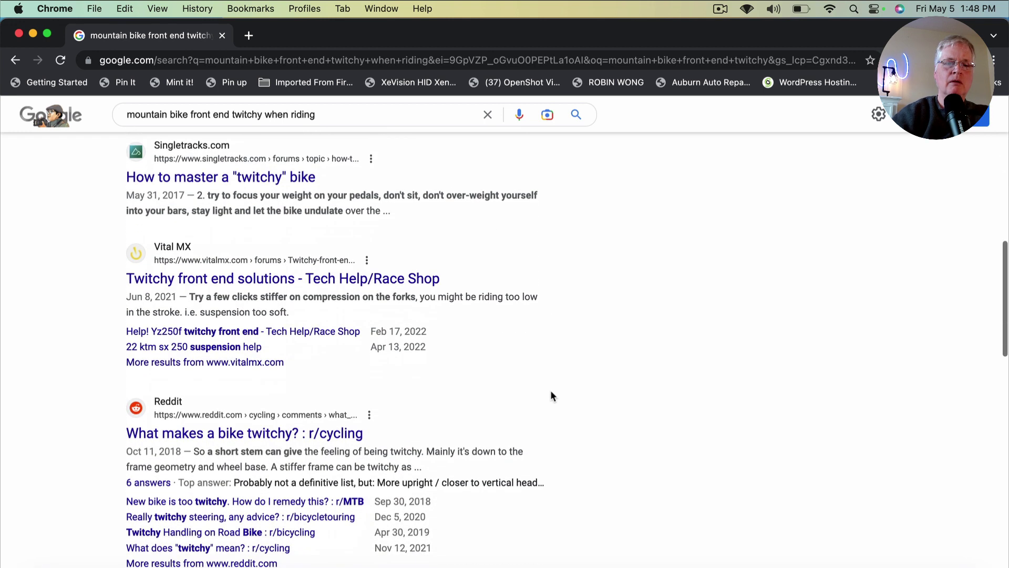
pyautogui.scroll(-1, 551, 396)
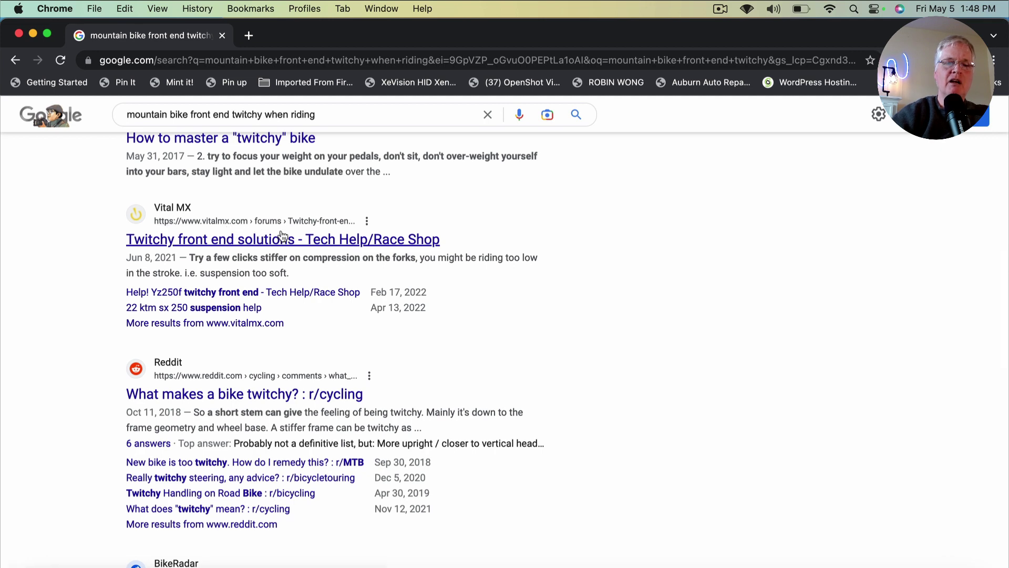
pyautogui.scroll(-4, 366, 299)
pyautogui.scroll(-5, 366, 299)
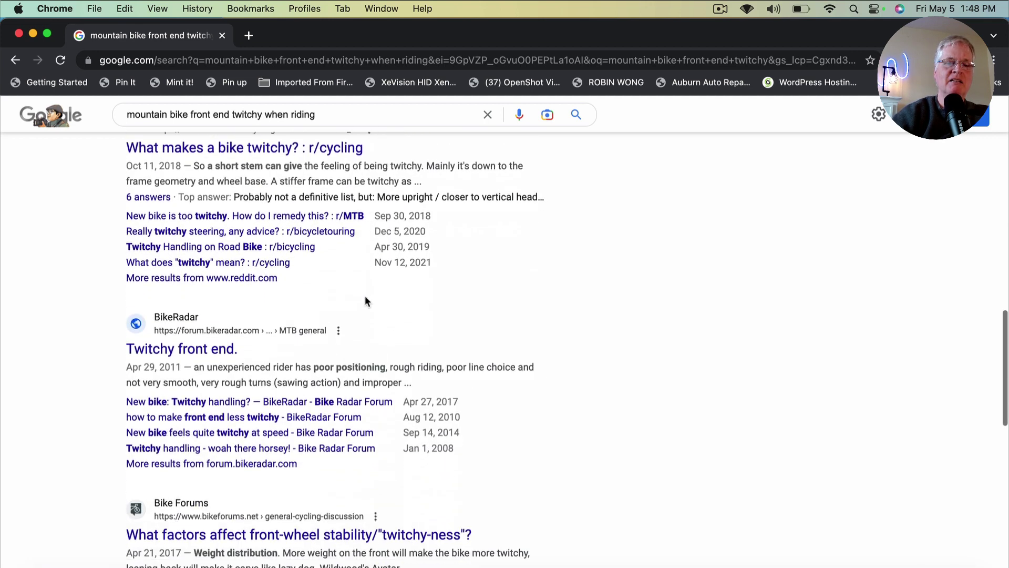
pyautogui.scroll(-7, 365, 299)
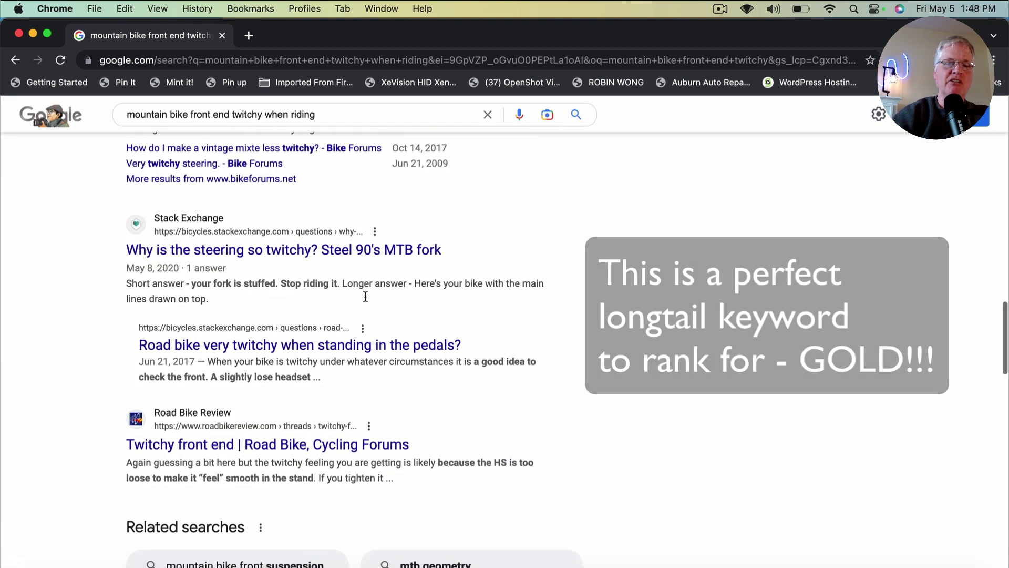
pyautogui.scroll(10, 365, 295)
pyautogui.scroll(7, 367, 302)
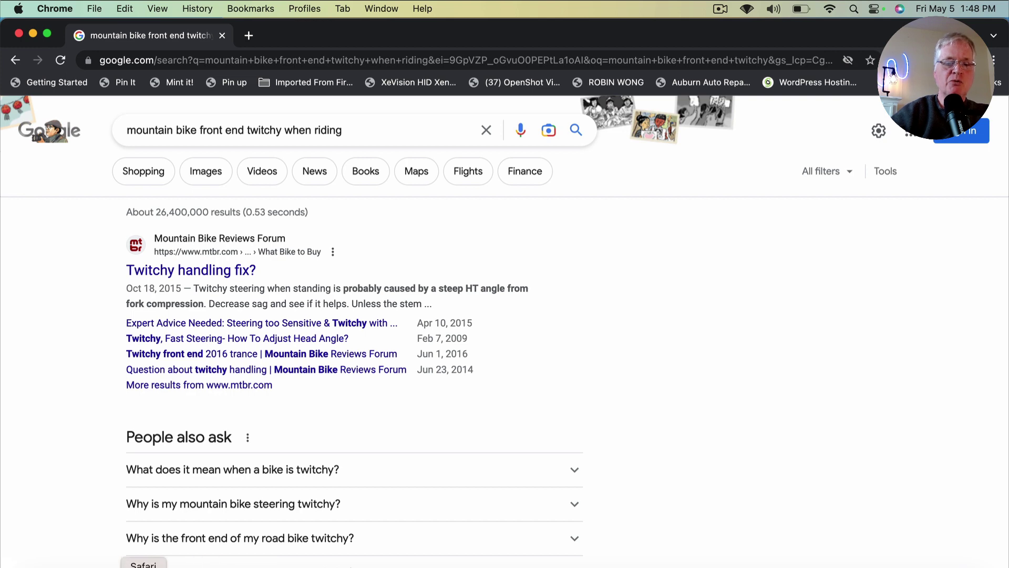
# Select the third keyword, 'Clipless or flats for enduro', in the Longtail keywords document.
pyautogui.click(143, 566)
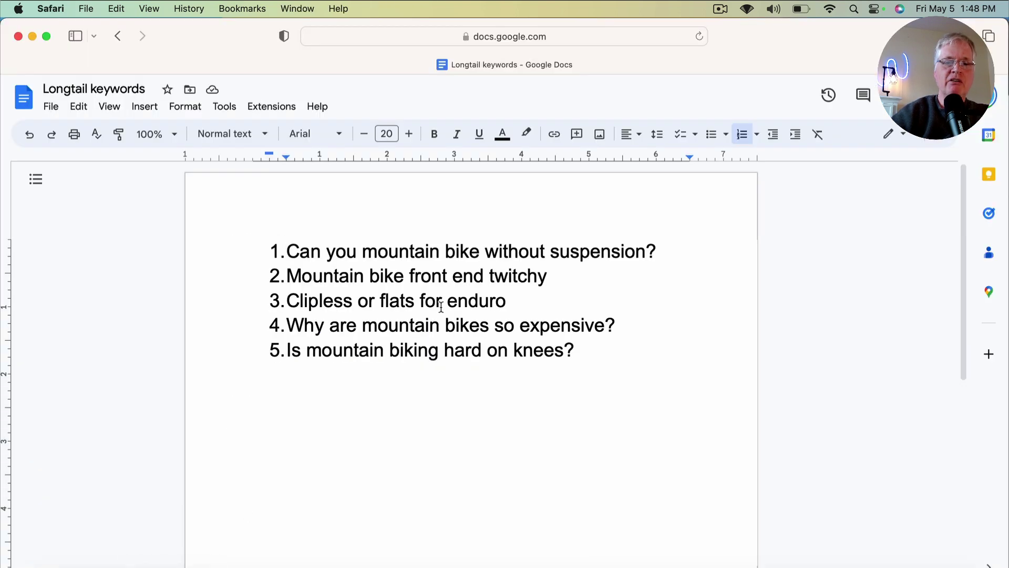
pyautogui.moveTo(286, 293); pyautogui.dragTo(514, 299)
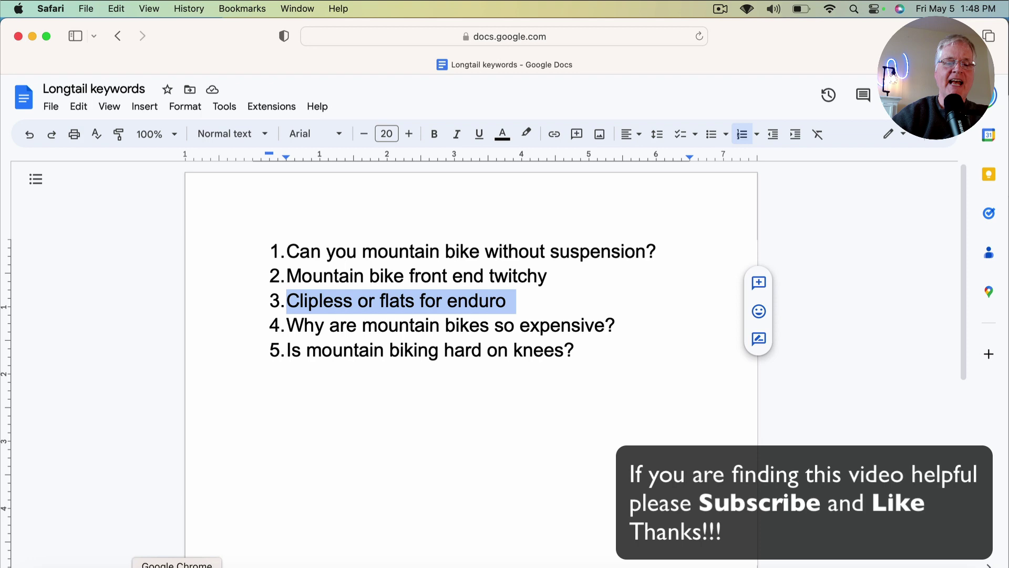
# Replace the query with 'clipless or flat pedals' and choose the 'clipless vs flat pedals enduro' suggestion.
pyautogui.click(177, 566)
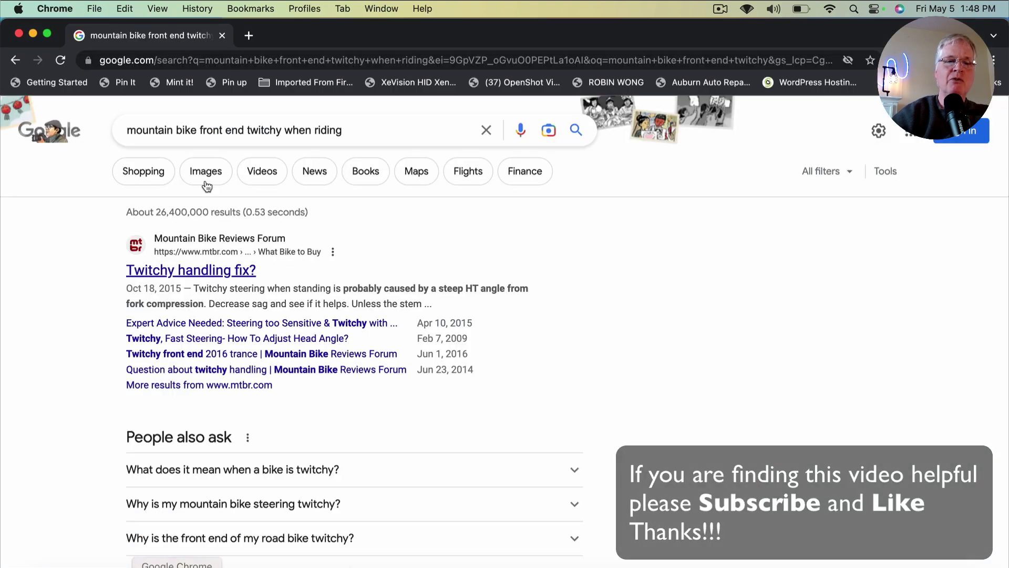
pyautogui.tripleClick(155, 128)
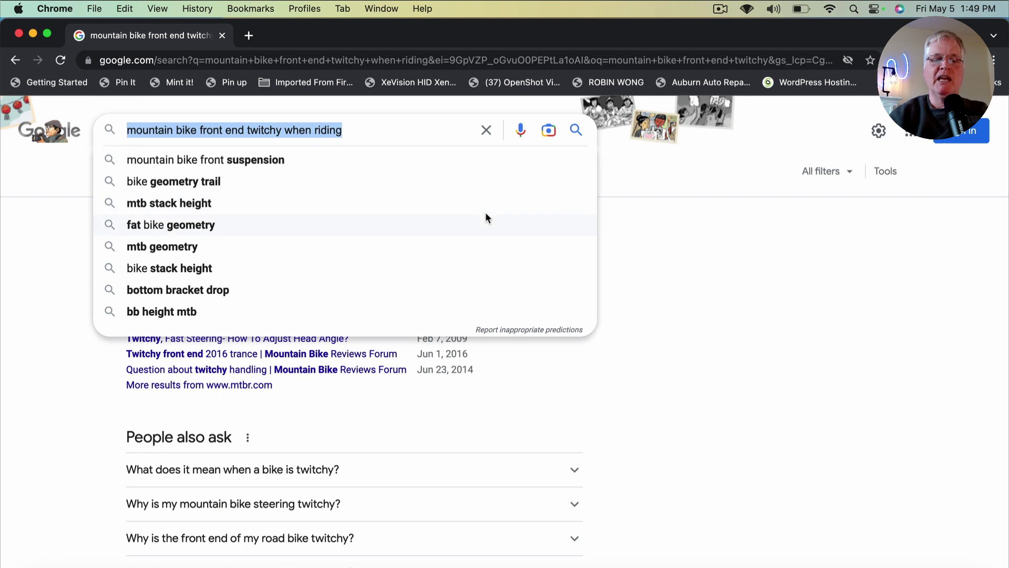
pyautogui.write('cli')
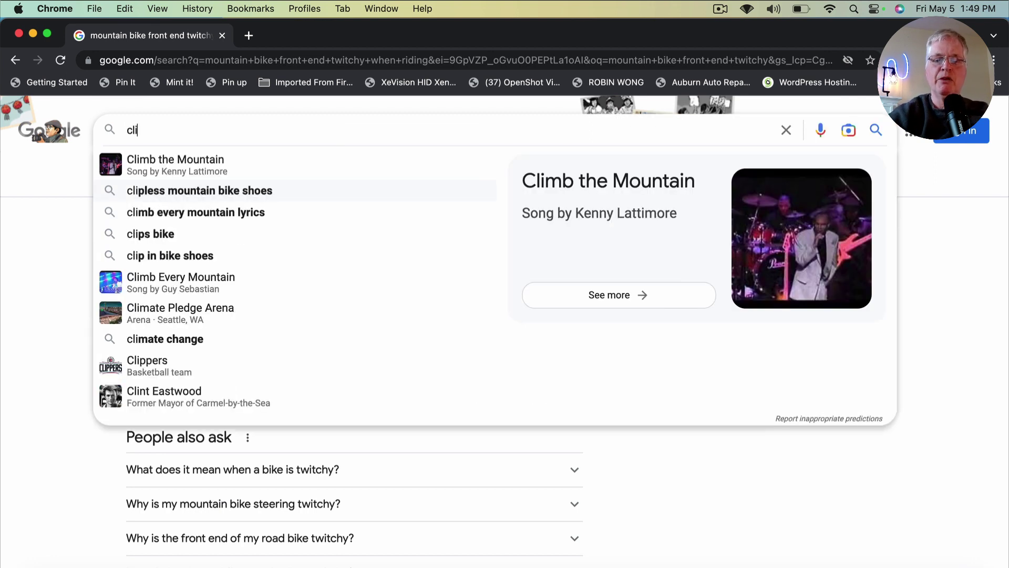
pyautogui.write('pless')
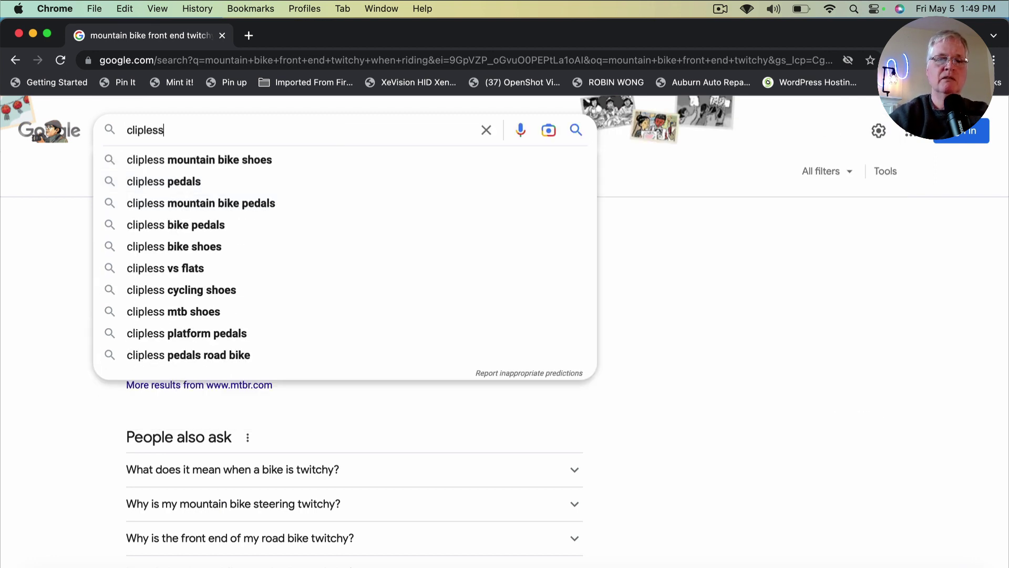
pyautogui.write(' or')
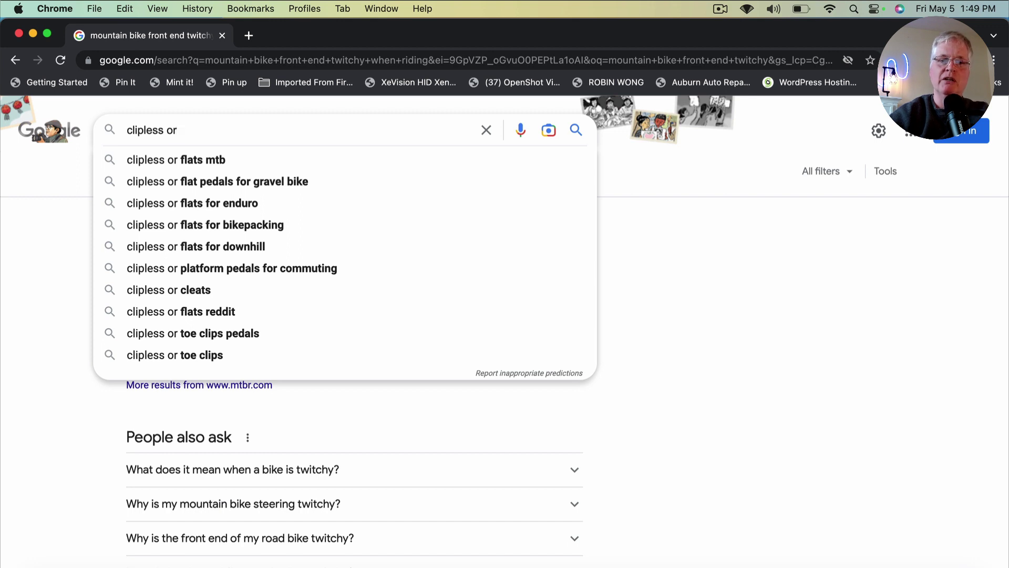
pyautogui.write('flat')
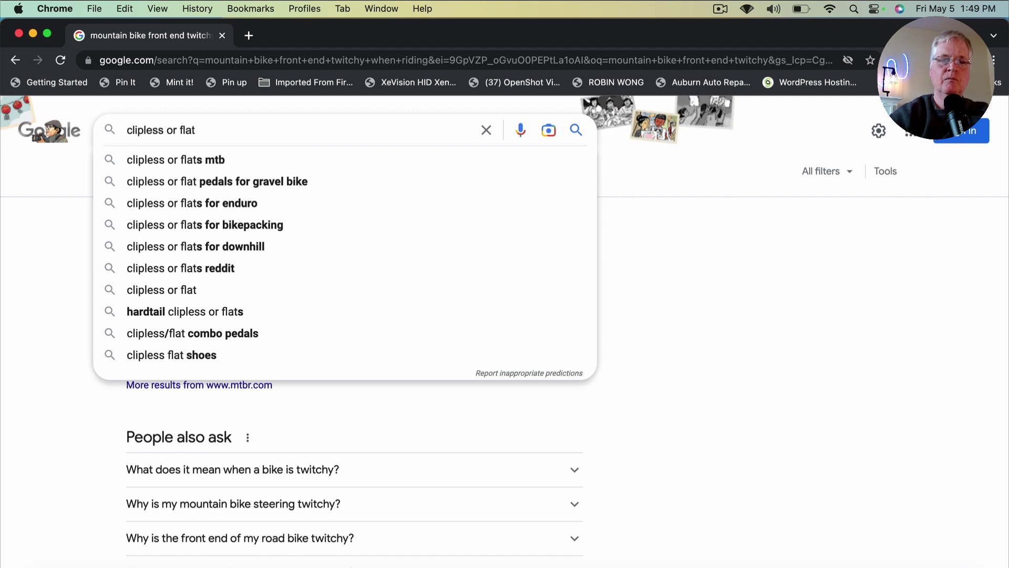
pyautogui.write(' pedals')
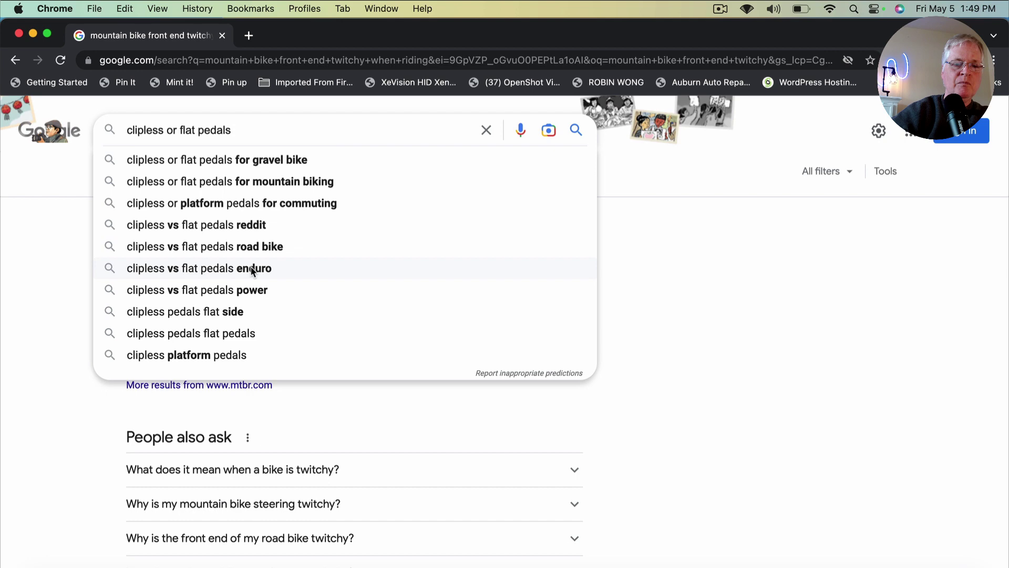
pyautogui.click(253, 270)
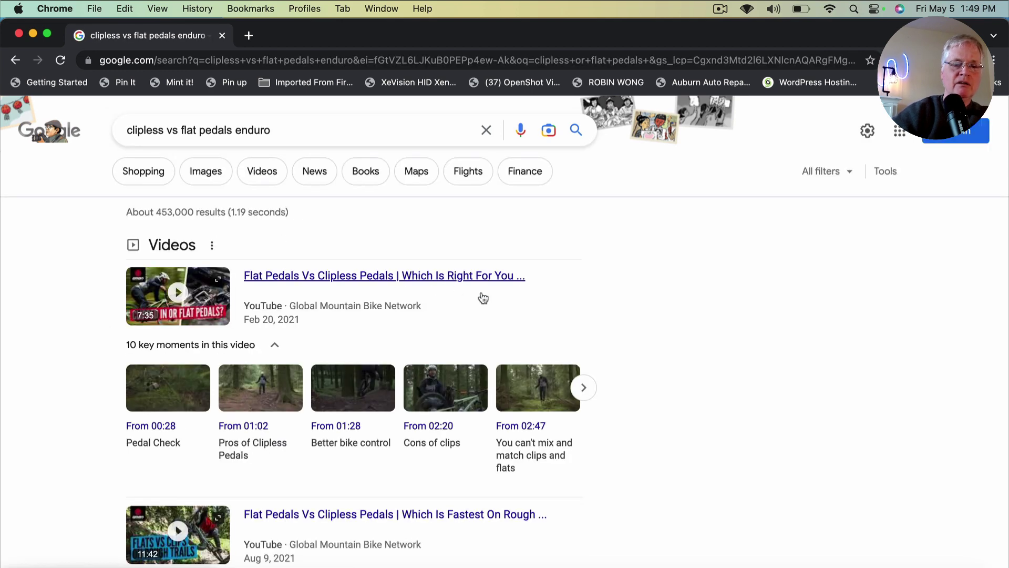
# Scan the clipless results for Pinkbike and Singletracks forum threads, then return to the keyword document.
pyautogui.scroll(-2, 481, 297)
pyautogui.scroll(-1, 483, 297)
pyautogui.scroll(-5, 483, 297)
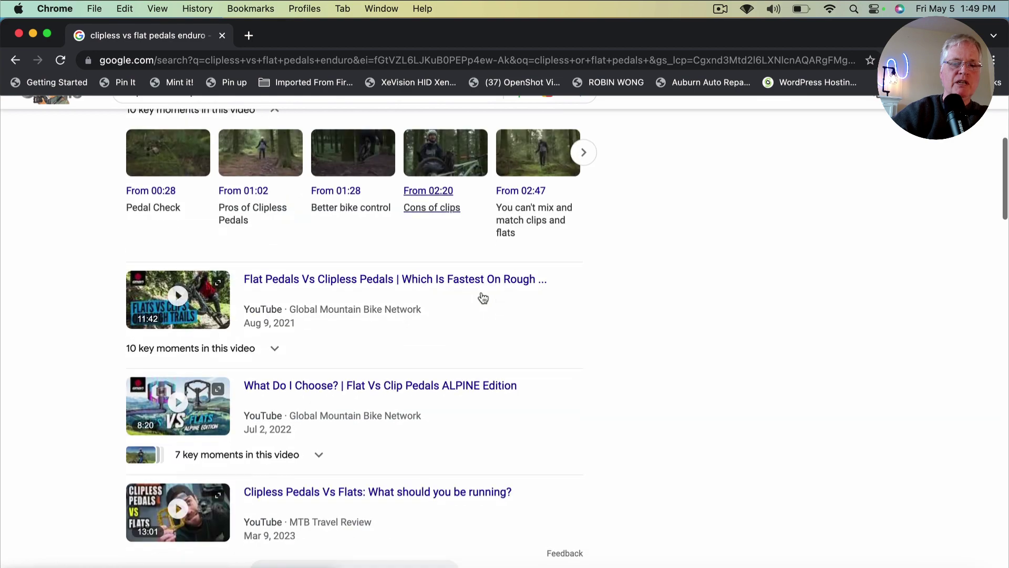
pyautogui.scroll(-12, 483, 297)
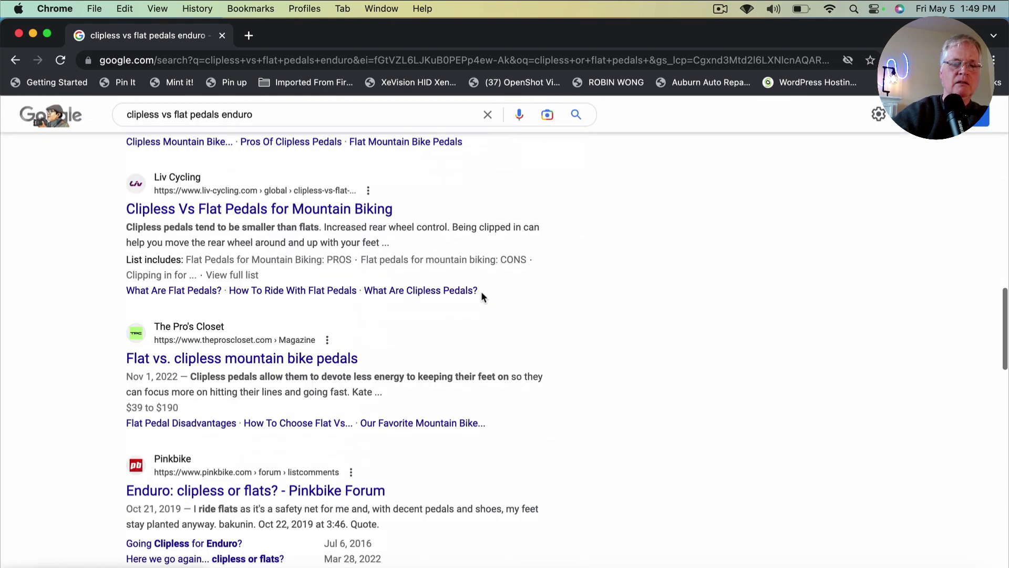
pyautogui.scroll(-2, 482, 297)
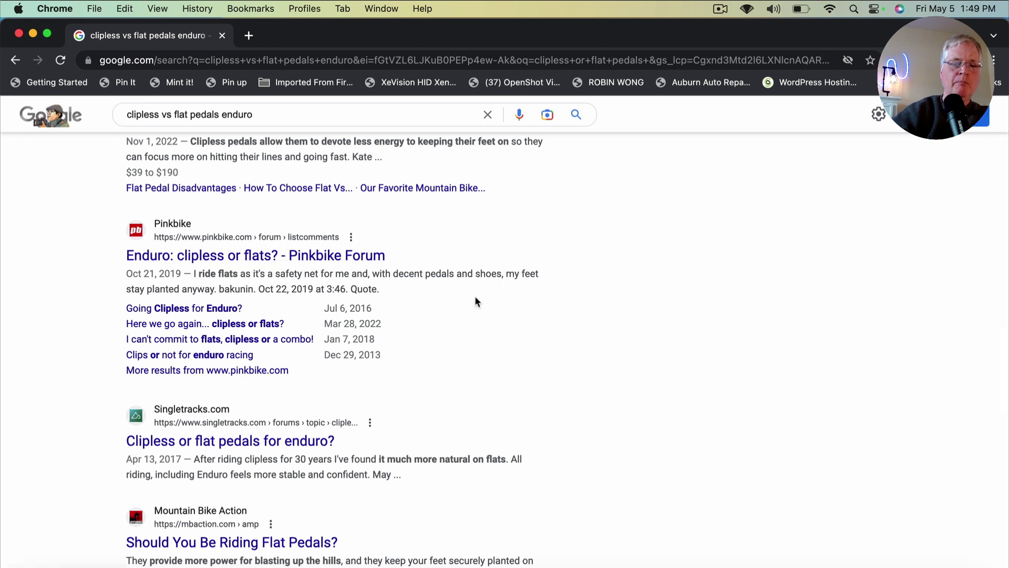
pyautogui.scroll(-1, 515, 334)
pyautogui.scroll(-2, 515, 334)
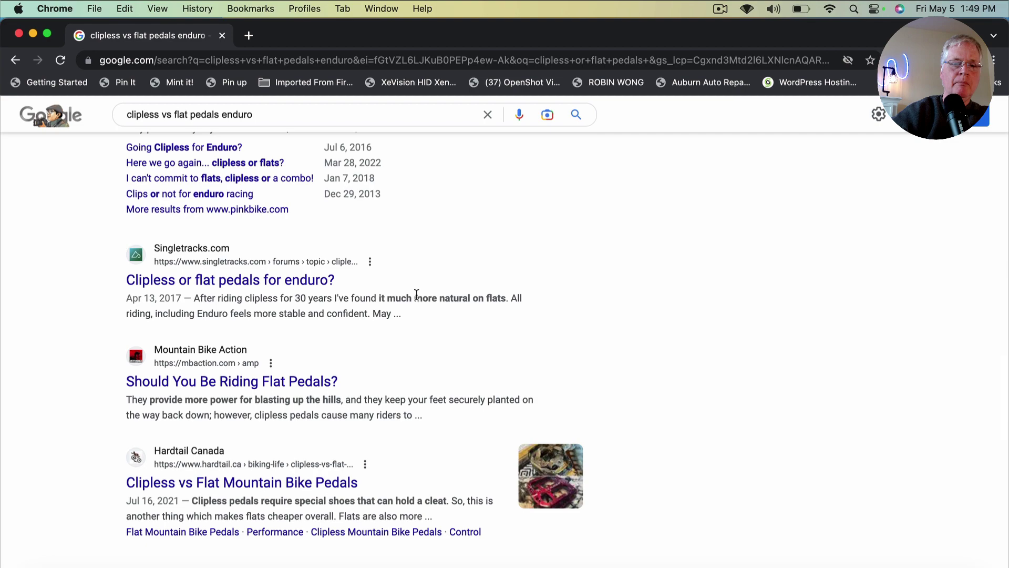
pyautogui.scroll(-3, 482, 310)
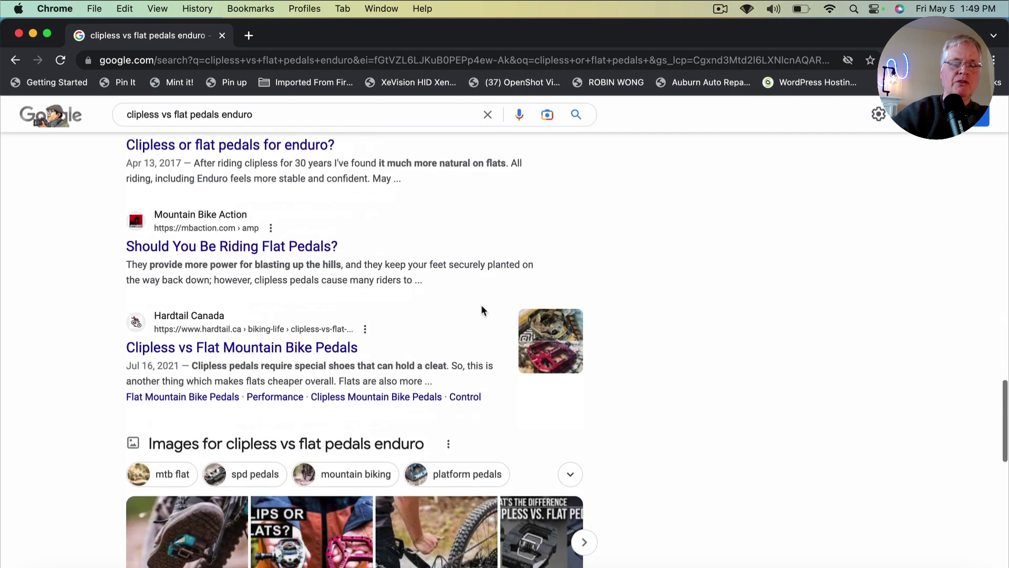
pyautogui.scroll(-6, 482, 307)
pyautogui.scroll(10, 481, 307)
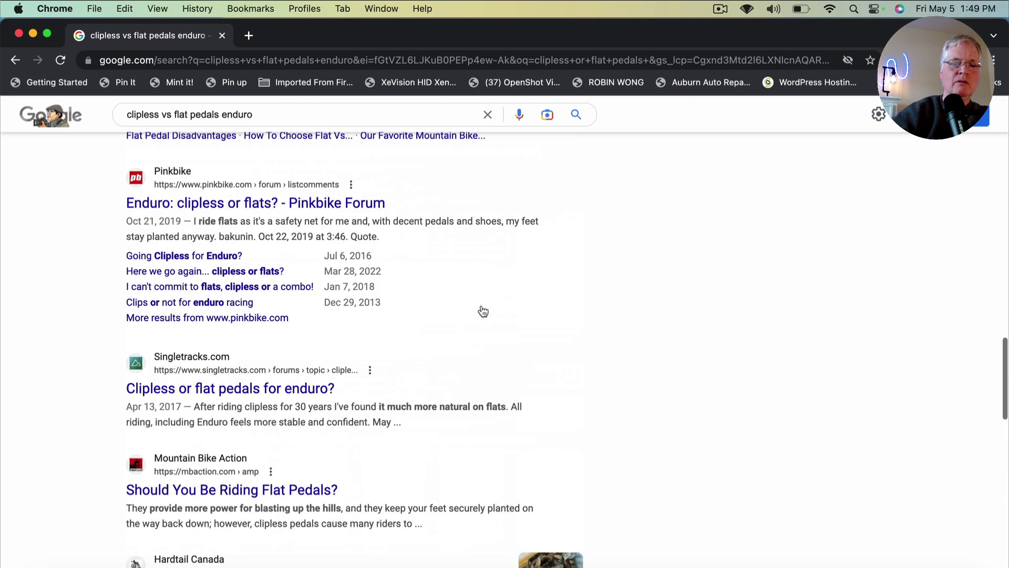
pyautogui.scroll(15, 482, 310)
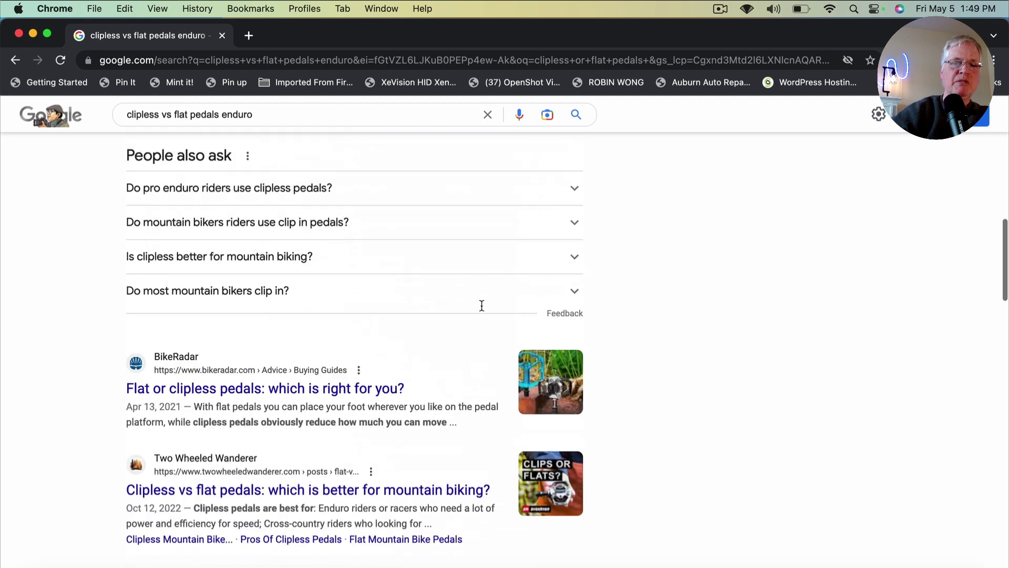
pyautogui.scroll(10, 482, 307)
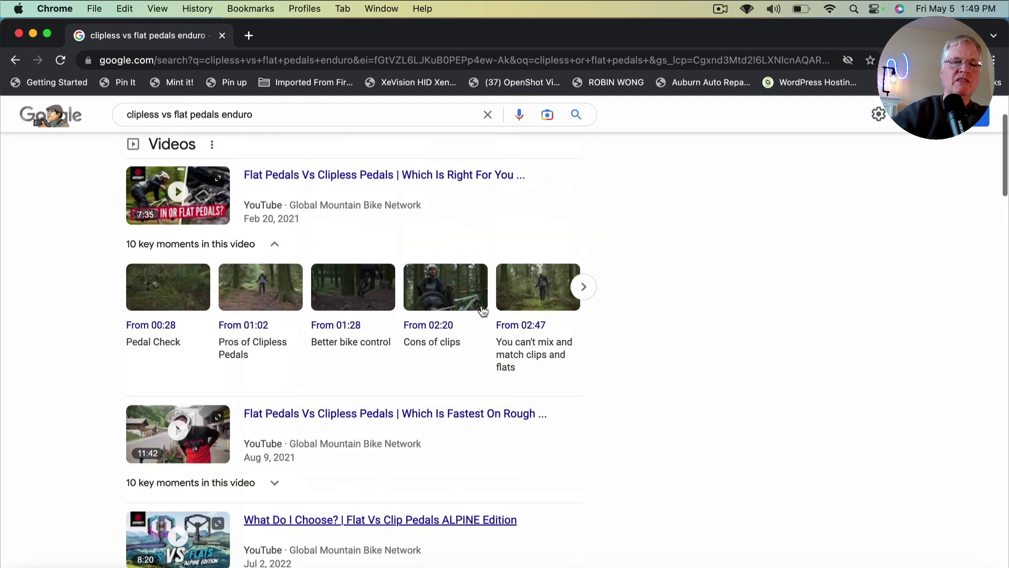
pyautogui.scroll(2, 482, 311)
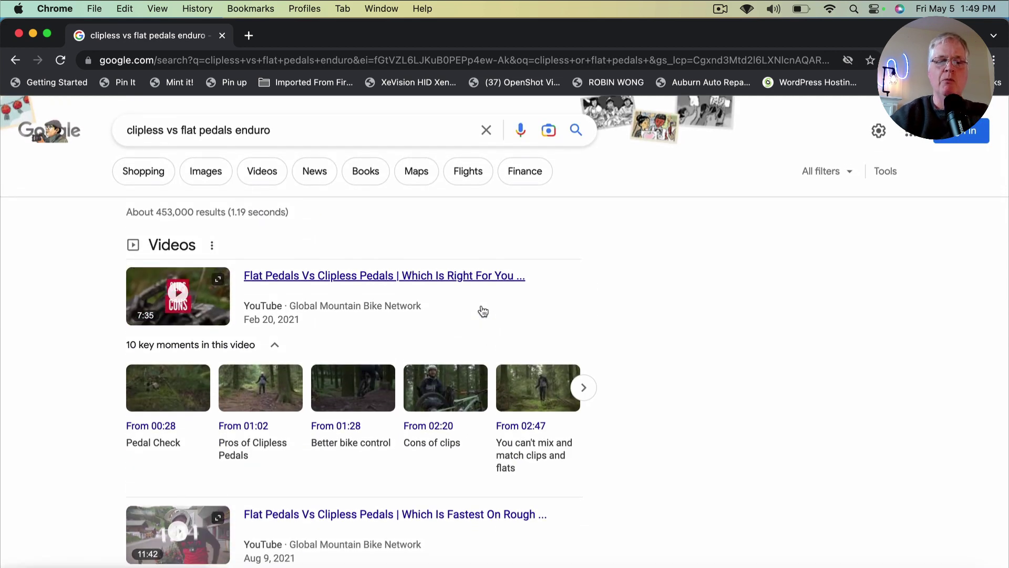
pyautogui.click(143, 566)
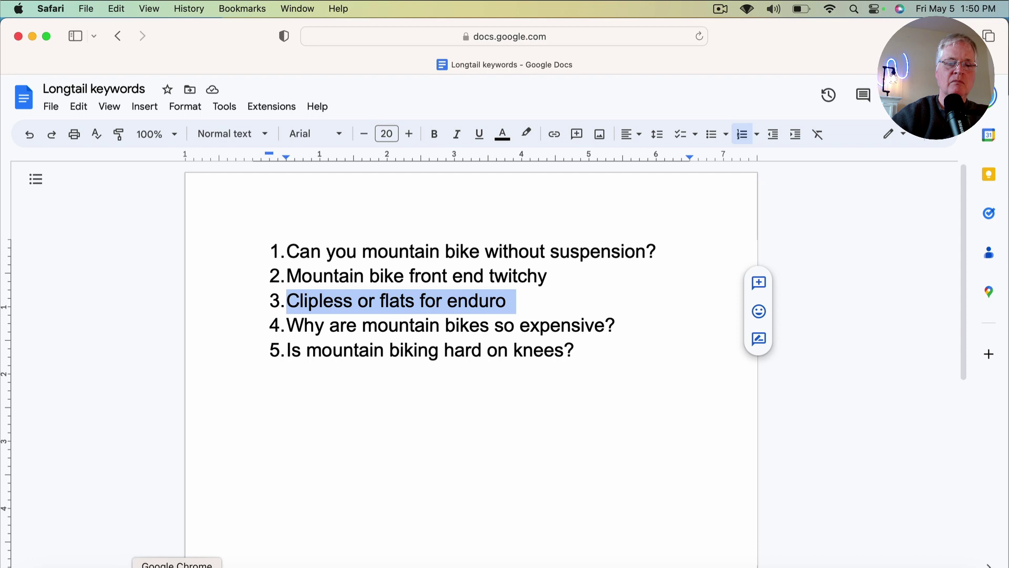
# Replace the query with 'why are mountain b' and pick 'why are mountain bikes so expensive'.
pyautogui.click(177, 566)
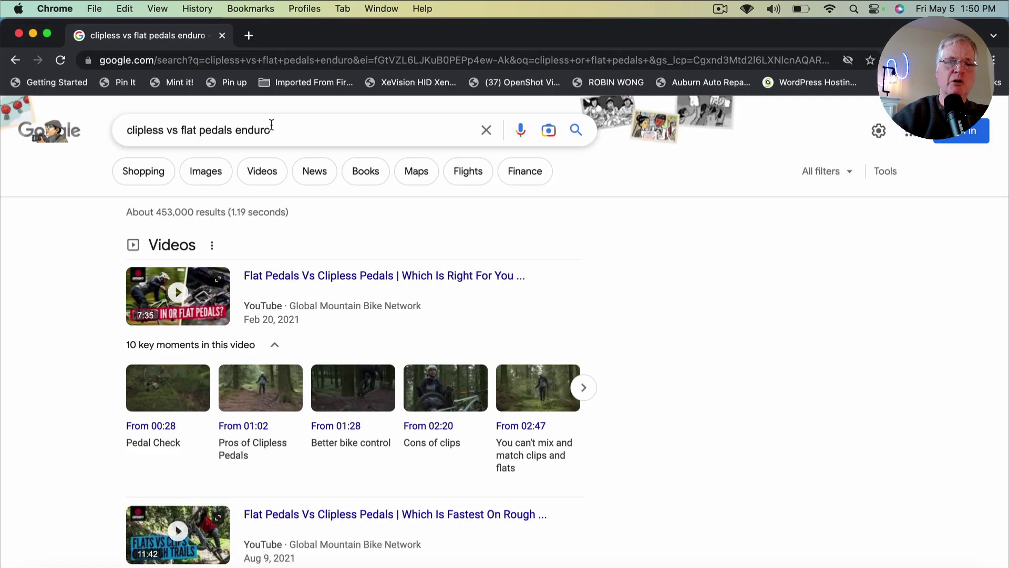
pyautogui.tripleClick(271, 127)
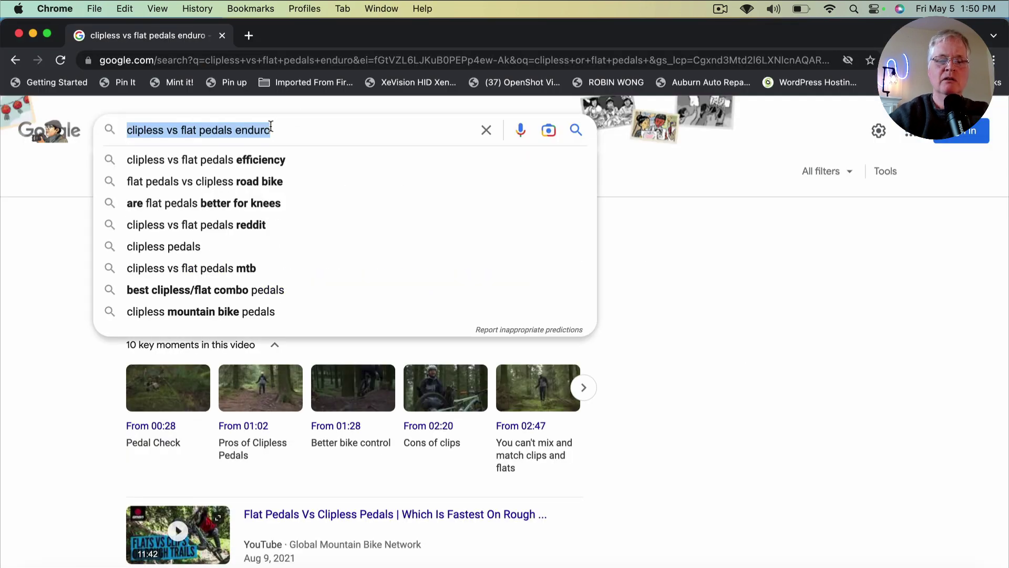
pyautogui.write('why a')
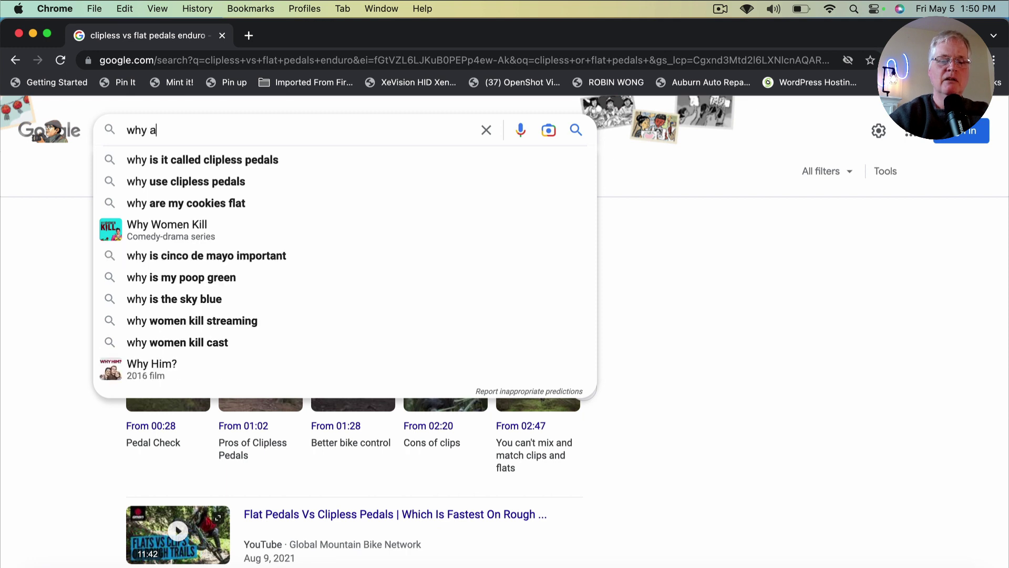
pyautogui.write('re mou')
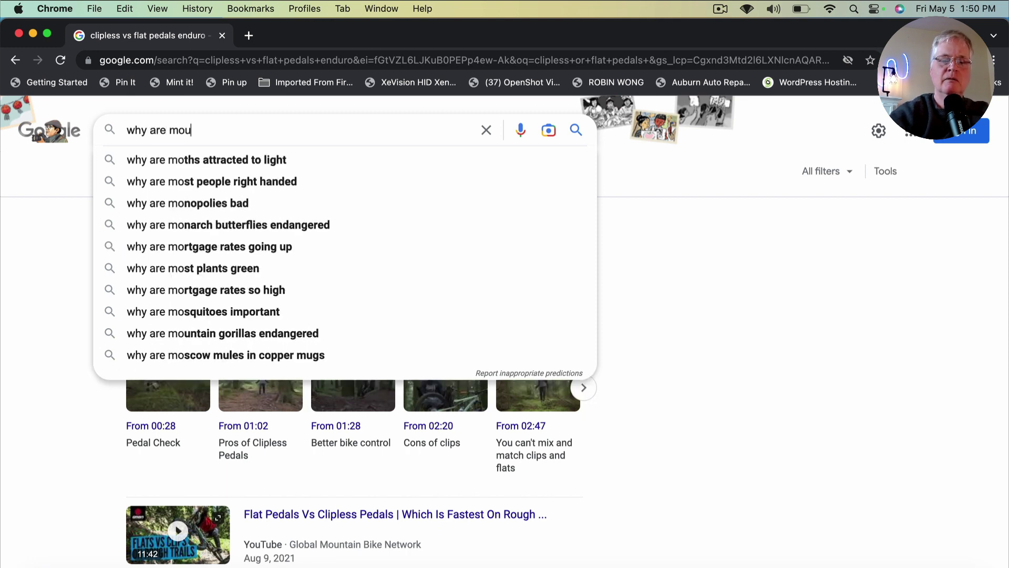
pyautogui.write('ntain')
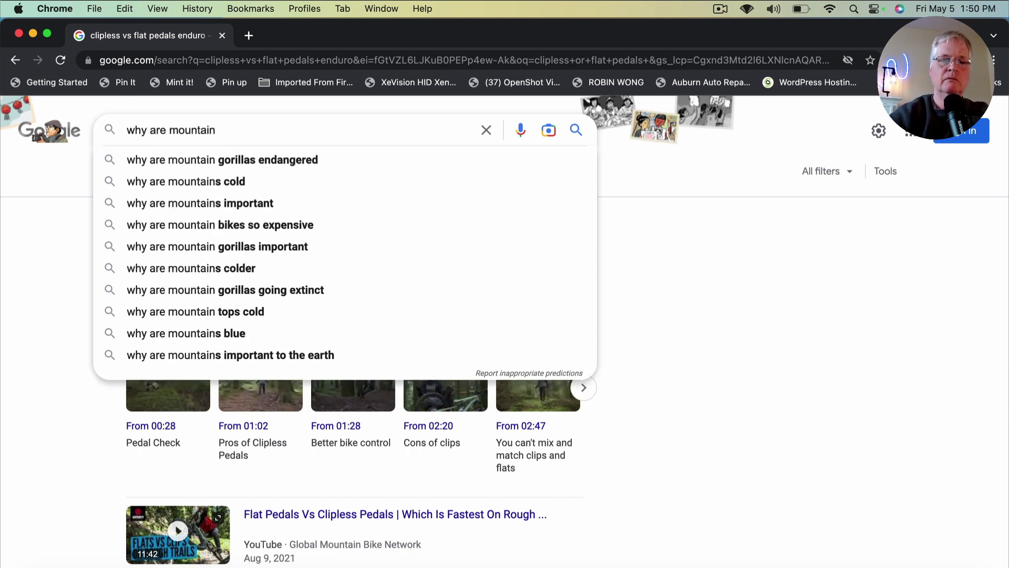
pyautogui.write(' b')
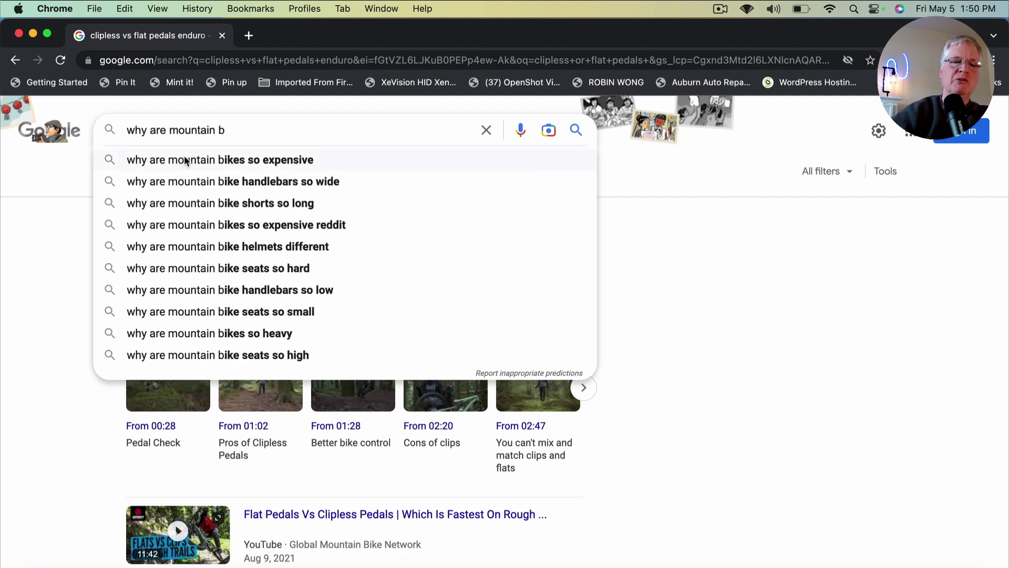
pyautogui.click(235, 160)
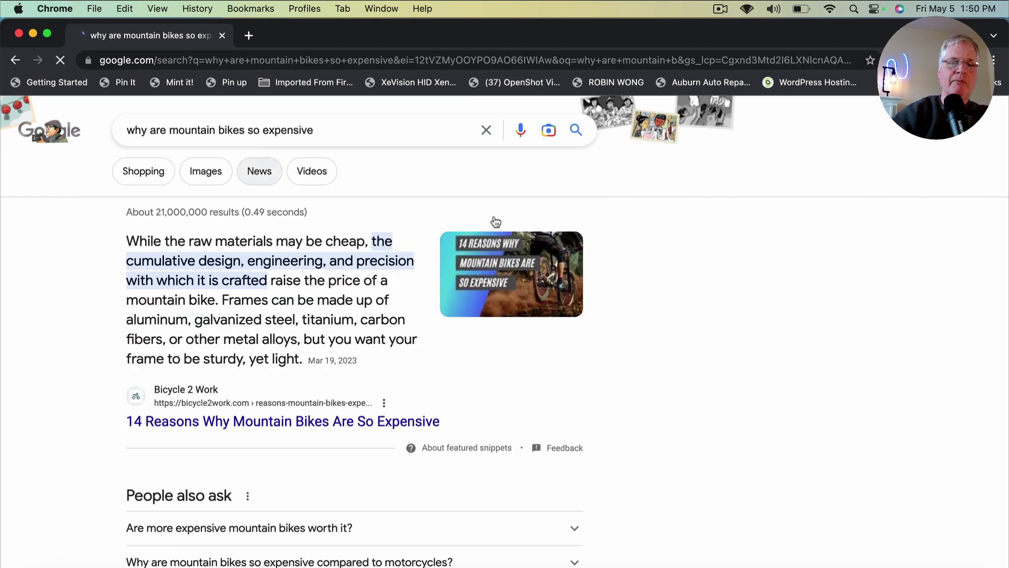
# Scan the expensive-bikes results for Reddit and Quora threads, then return to the Longtail keywords document.
pyautogui.scroll(-10, 587, 207)
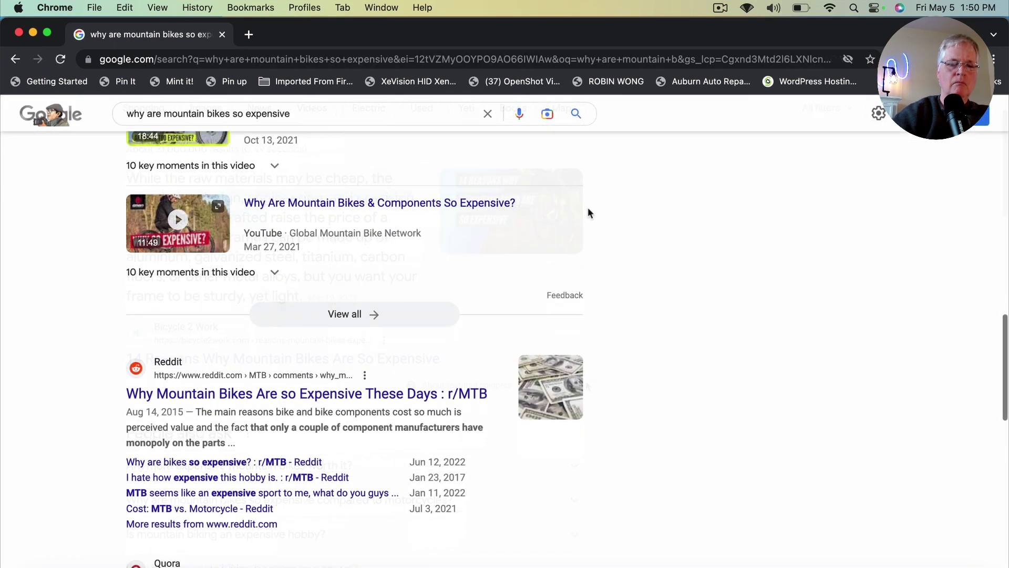
pyautogui.scroll(-3, 588, 212)
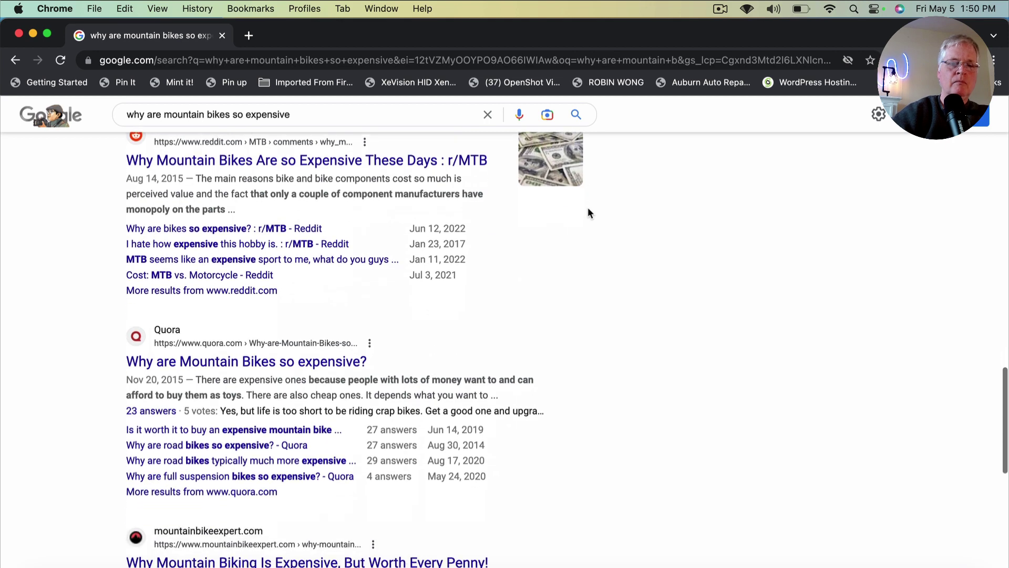
pyautogui.scroll(-4, 588, 212)
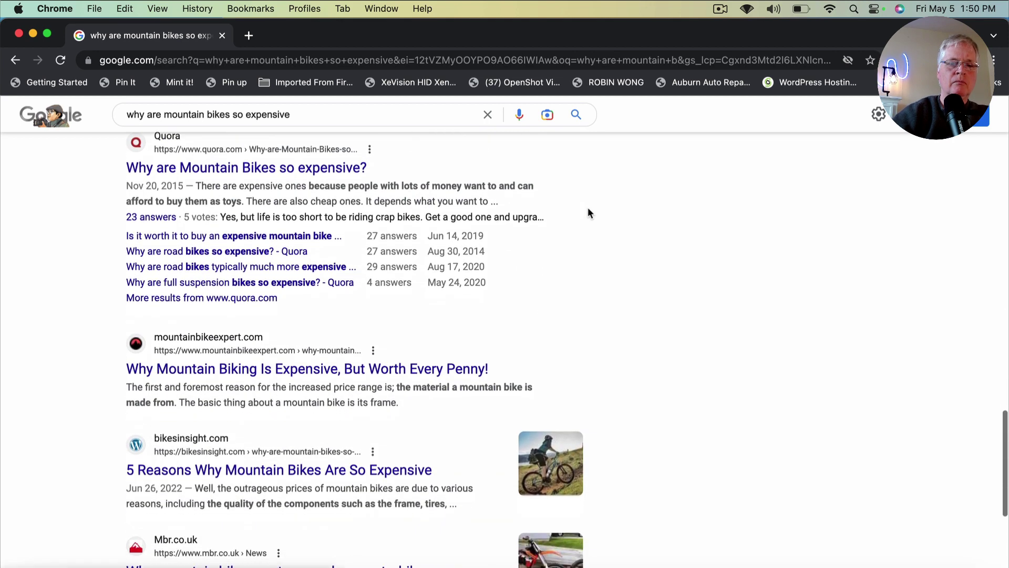
pyautogui.scroll(-5, 588, 212)
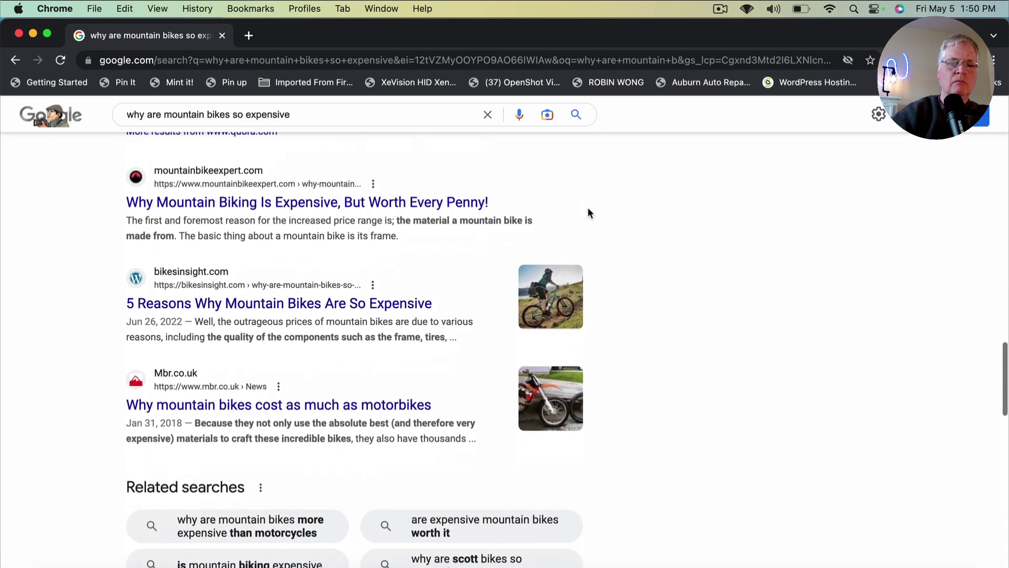
pyautogui.scroll(-3, 589, 212)
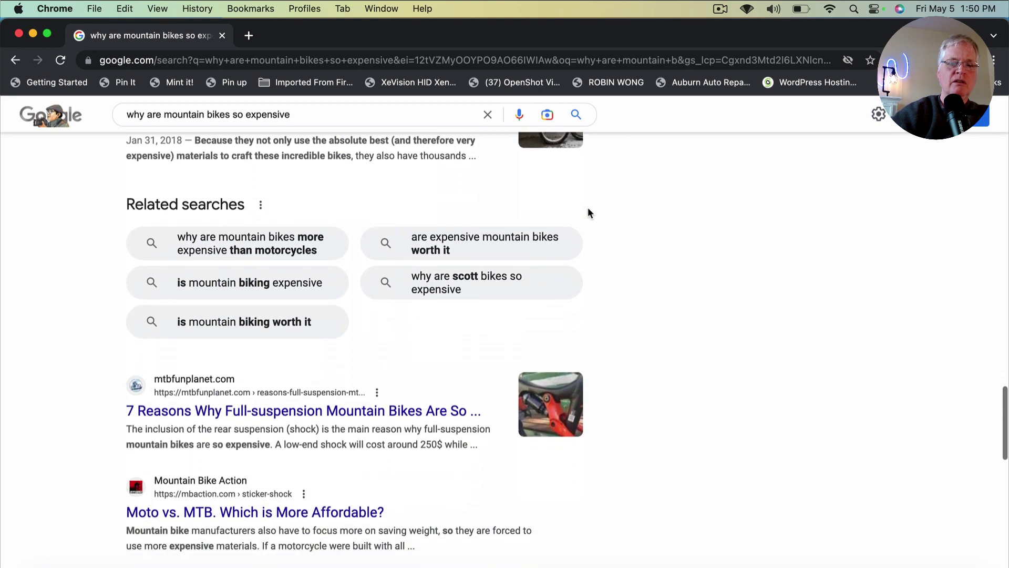
pyautogui.scroll(12, 588, 213)
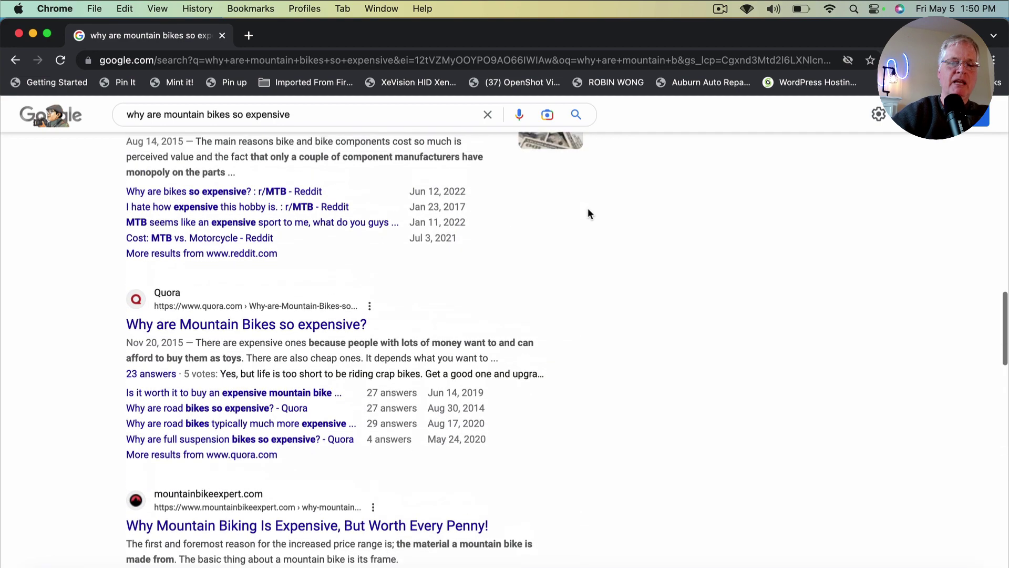
pyautogui.scroll(11, 589, 213)
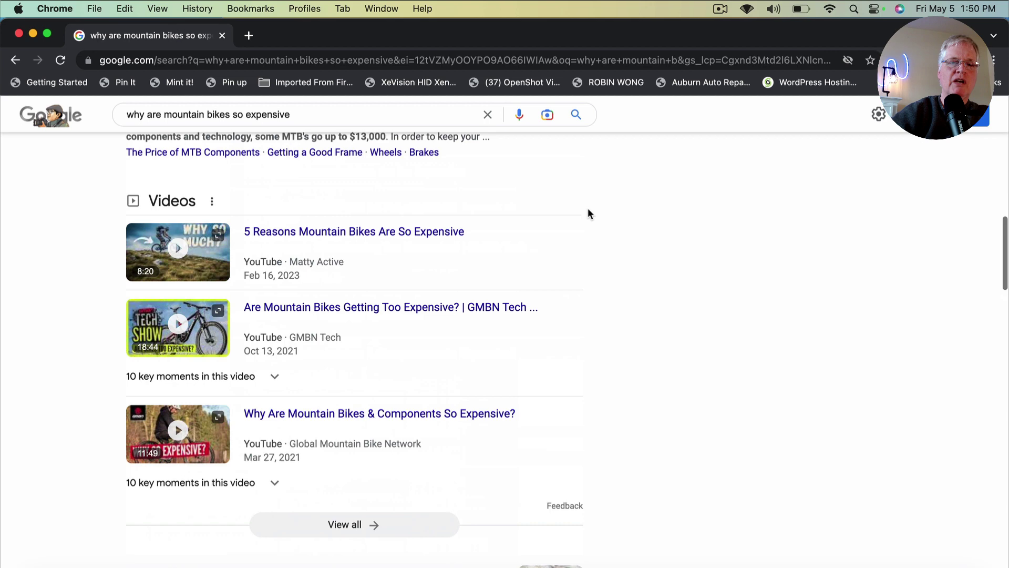
pyautogui.scroll(12, 587, 213)
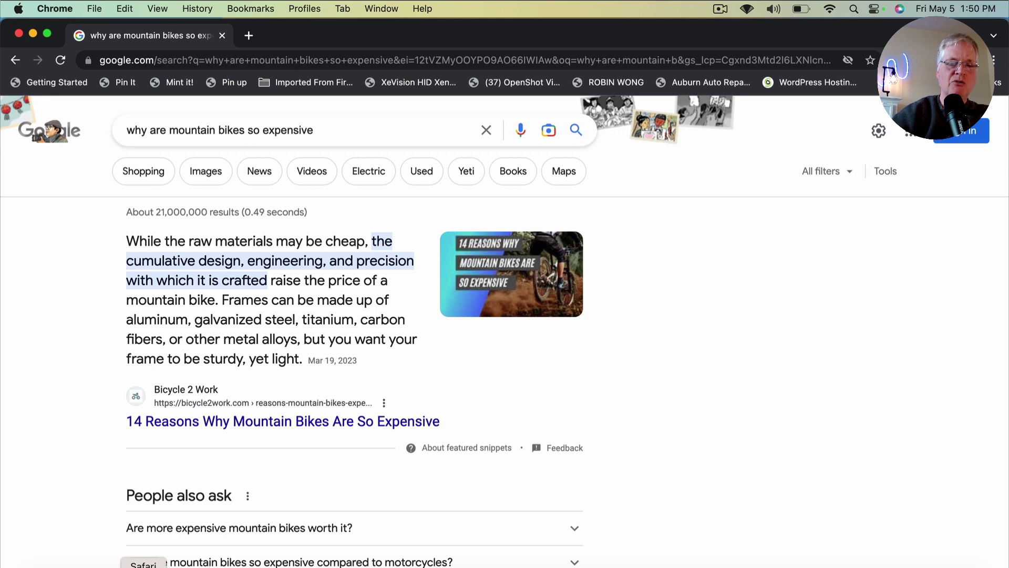
pyautogui.click(142, 565)
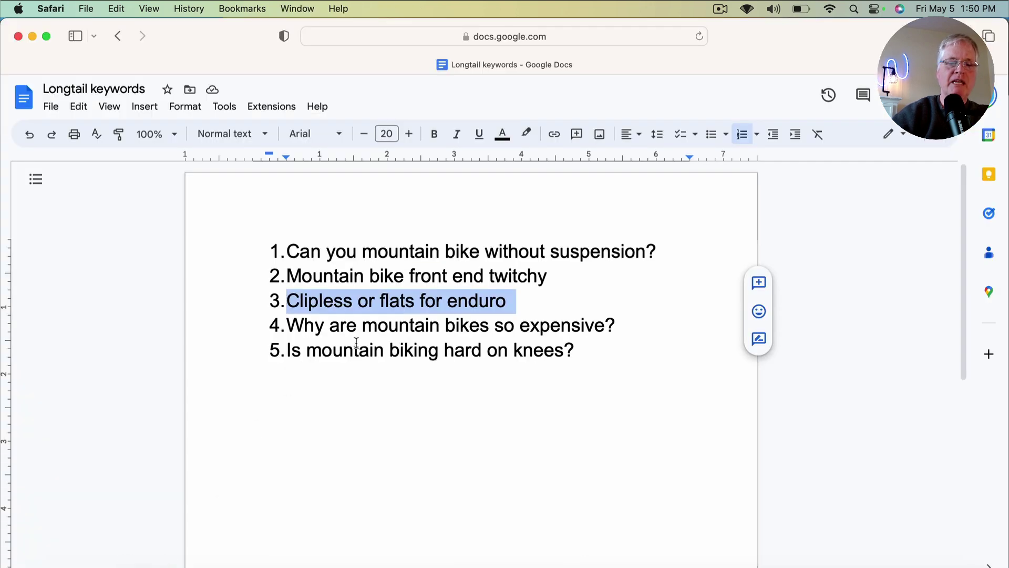
# Replace the query with the 'is mountain biking hard on knees' autocomplete suggestion and search.
pyautogui.click(176, 565)
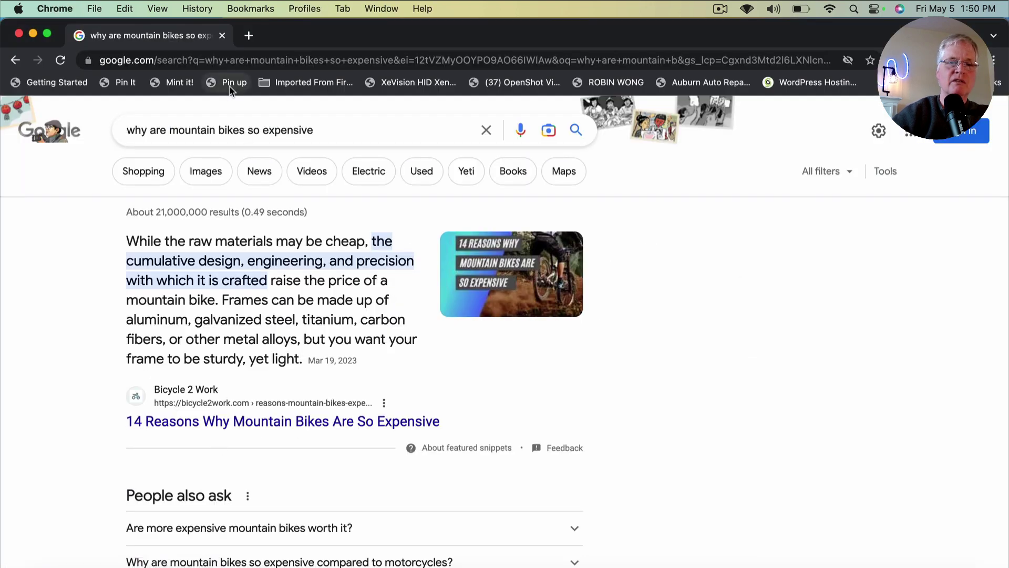
pyautogui.tripleClick(213, 125)
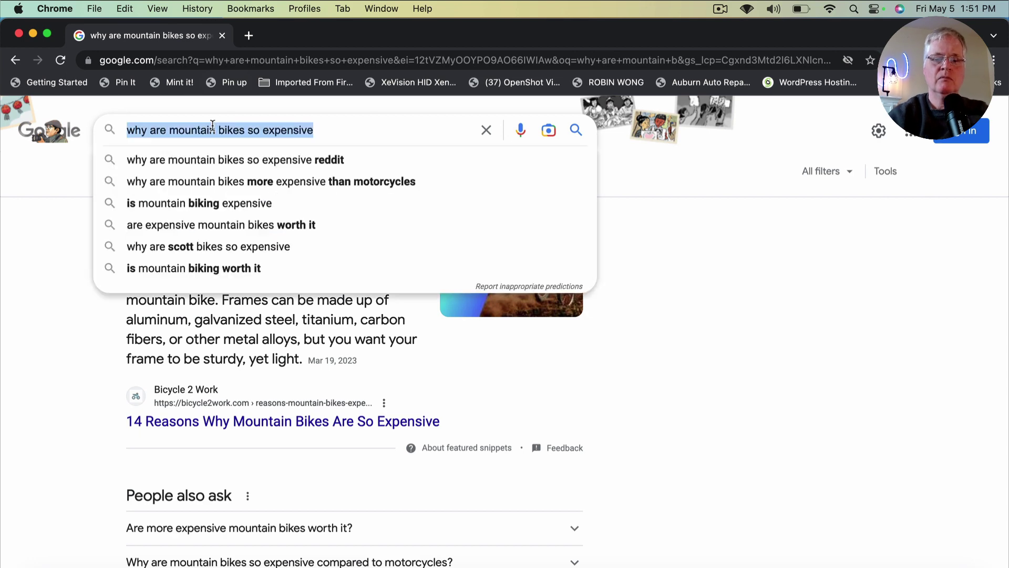
pyautogui.write('is mo')
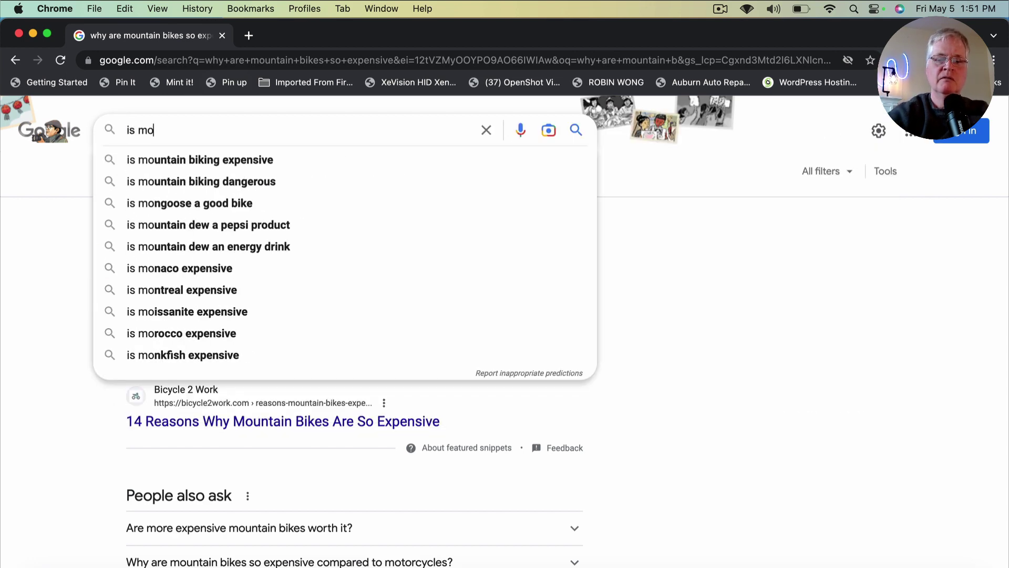
pyautogui.write('untain ')
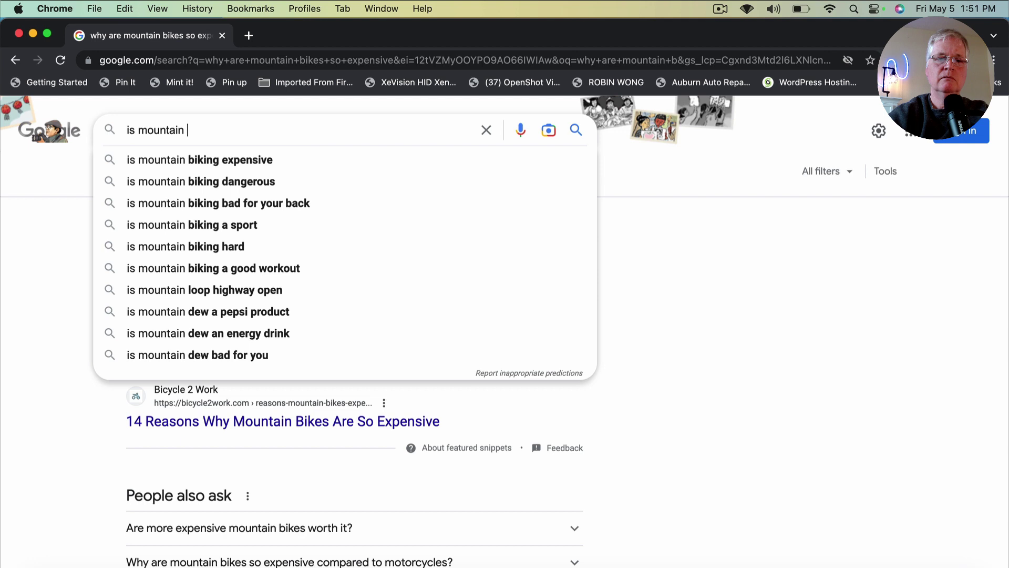
pyautogui.write('bikin')
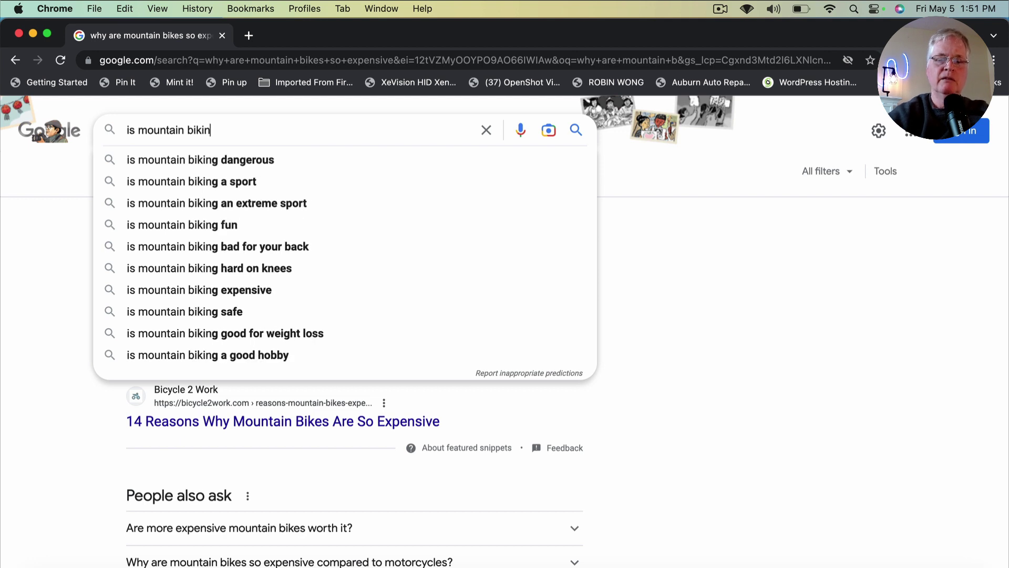
pyautogui.write('g ha')
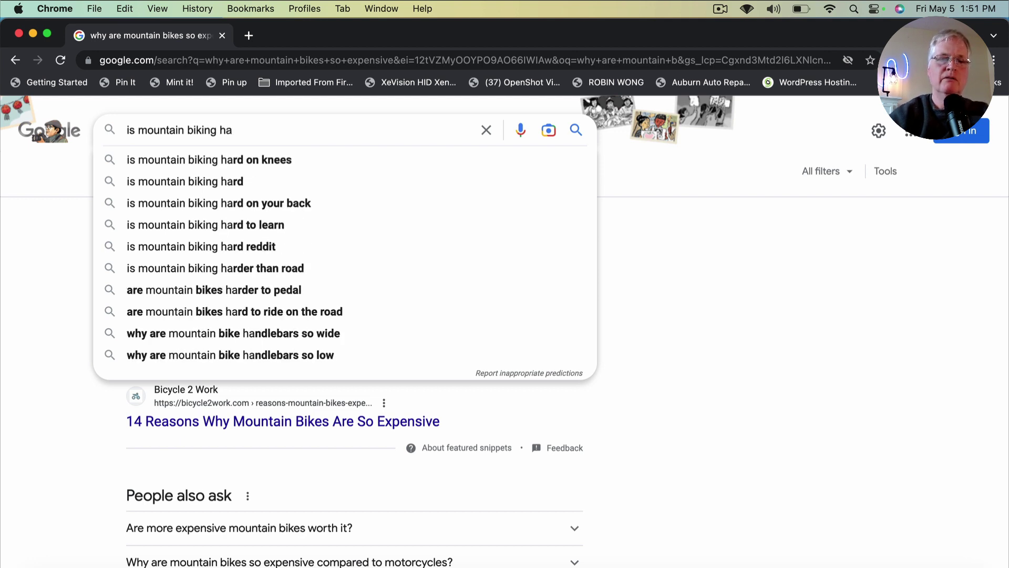
pyautogui.click(206, 160)
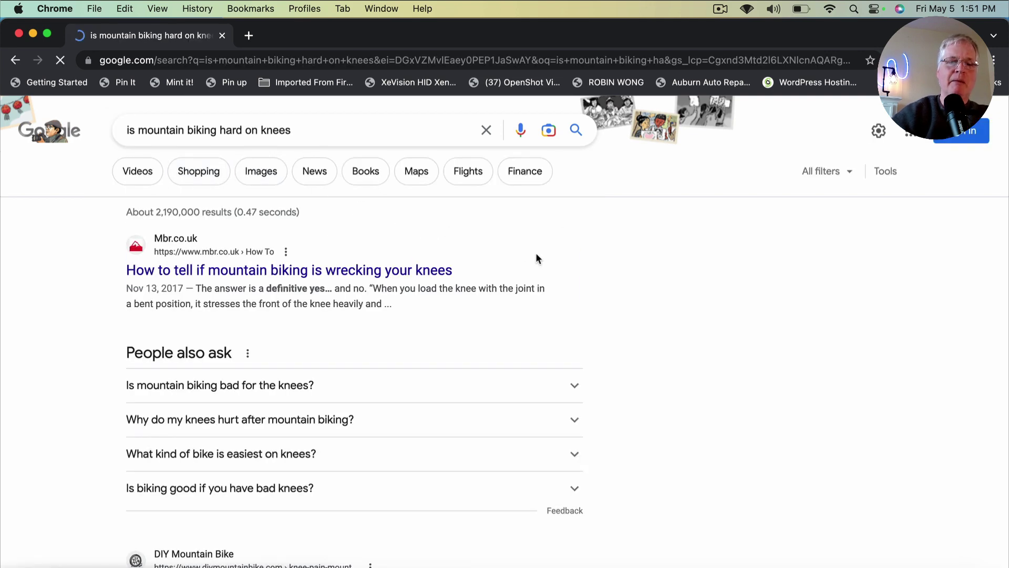
pyautogui.scroll(-3, 536, 257)
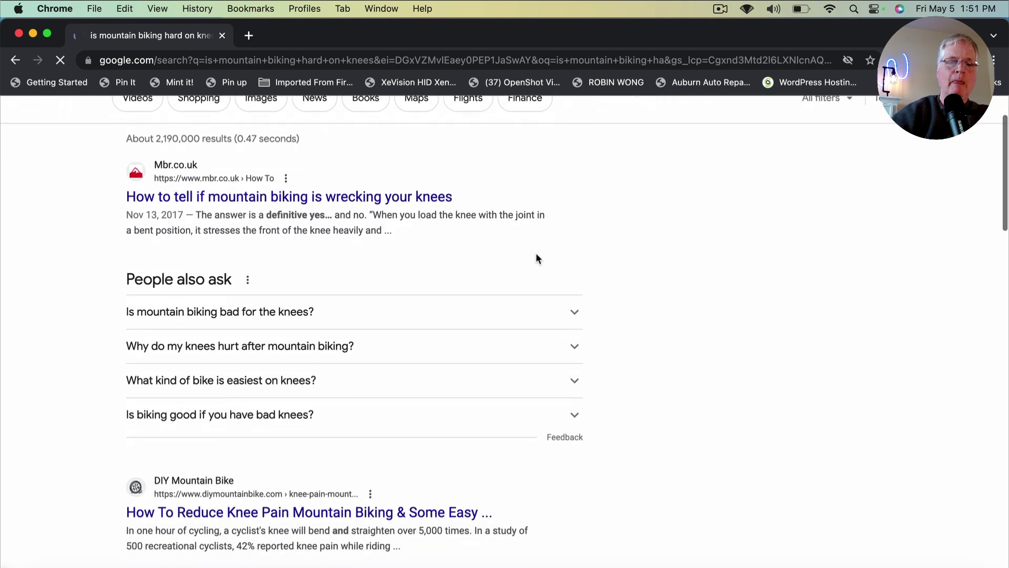
pyautogui.scroll(-5, 536, 257)
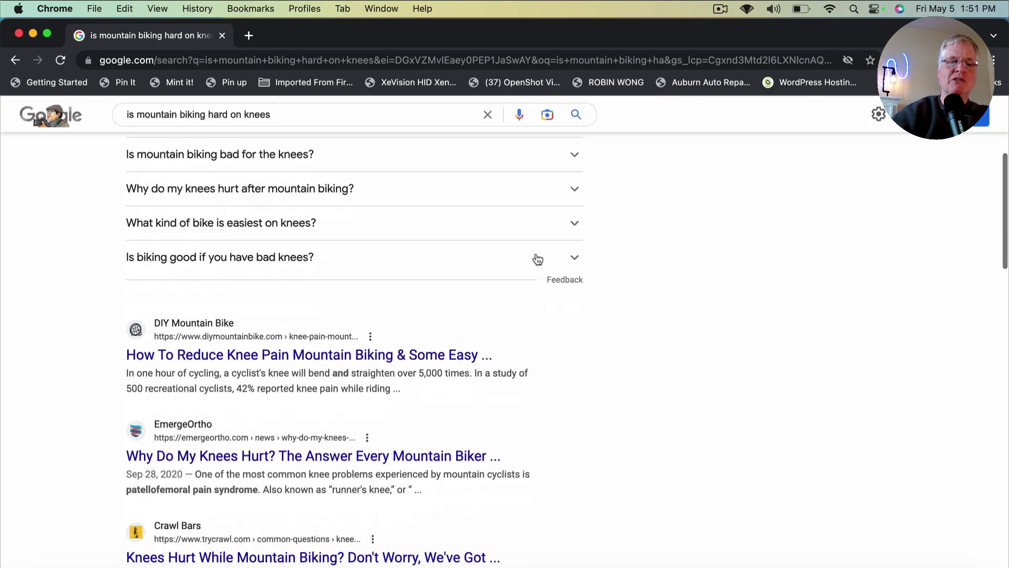
pyautogui.scroll(-5, 536, 258)
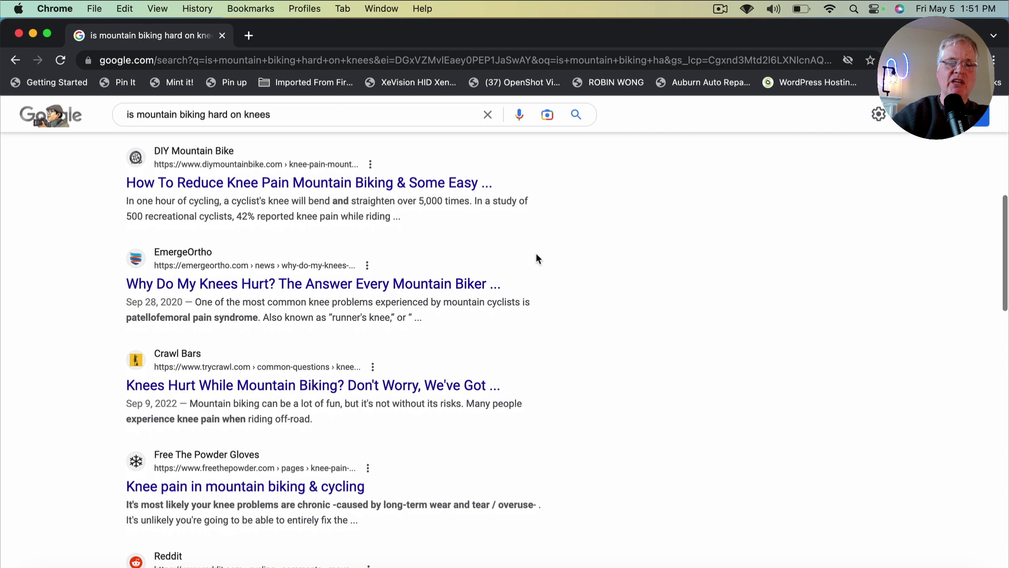
pyautogui.scroll(-9, 536, 258)
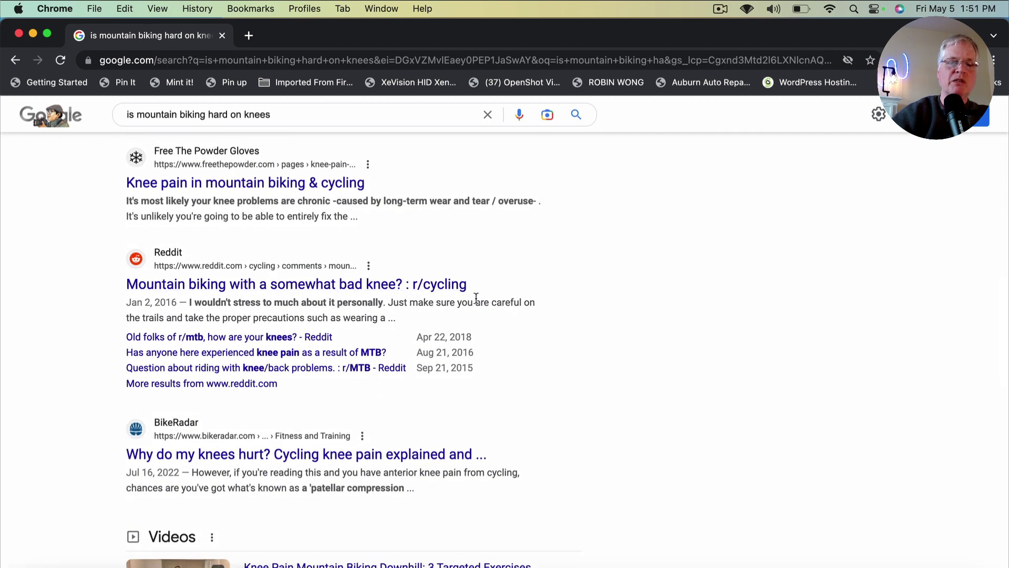
pyautogui.scroll(-7, 488, 302)
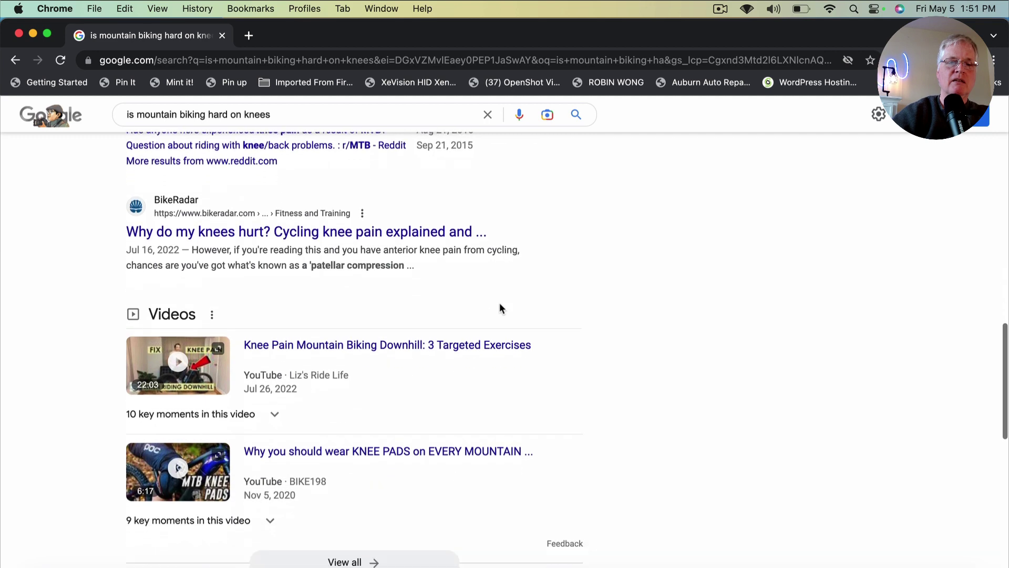
pyautogui.scroll(-5, 499, 308)
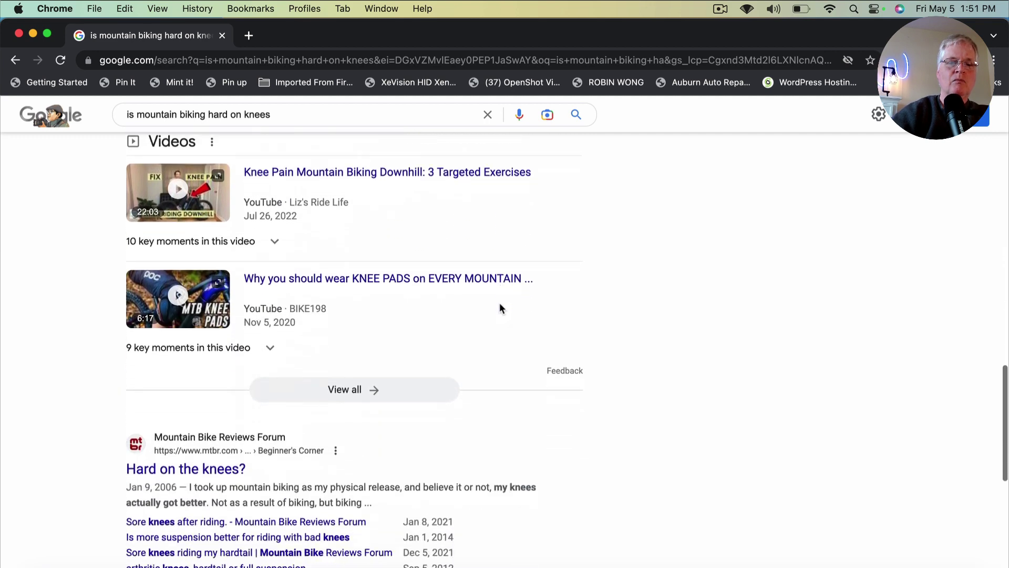
pyautogui.scroll(-5, 500, 308)
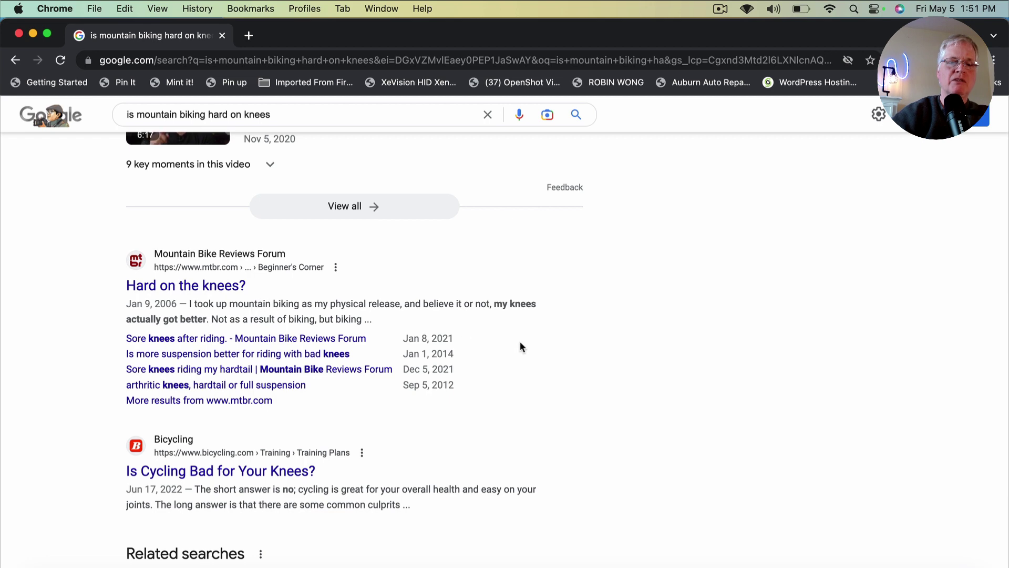
pyautogui.scroll(-10, 521, 347)
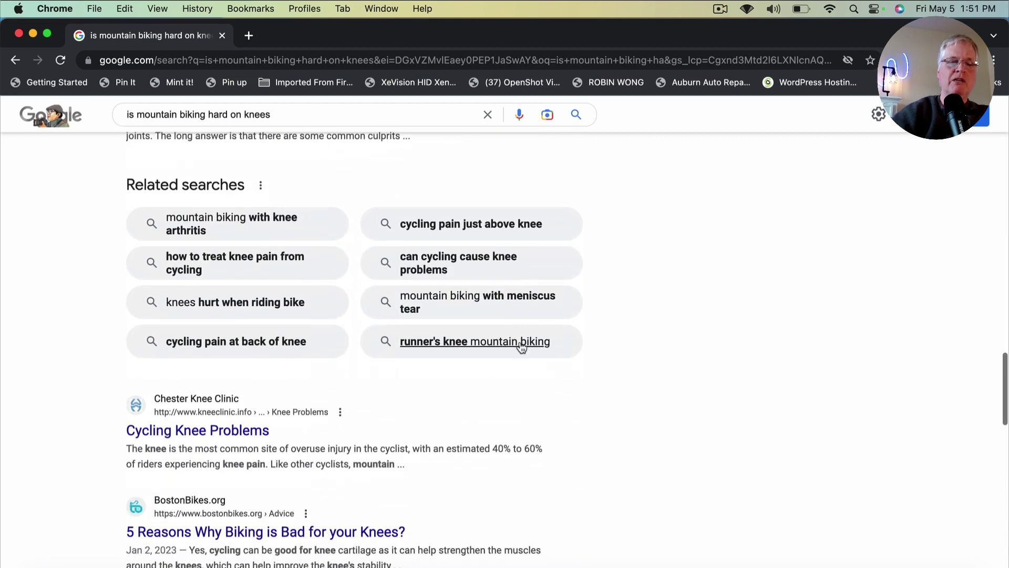
pyautogui.scroll(10, 522, 347)
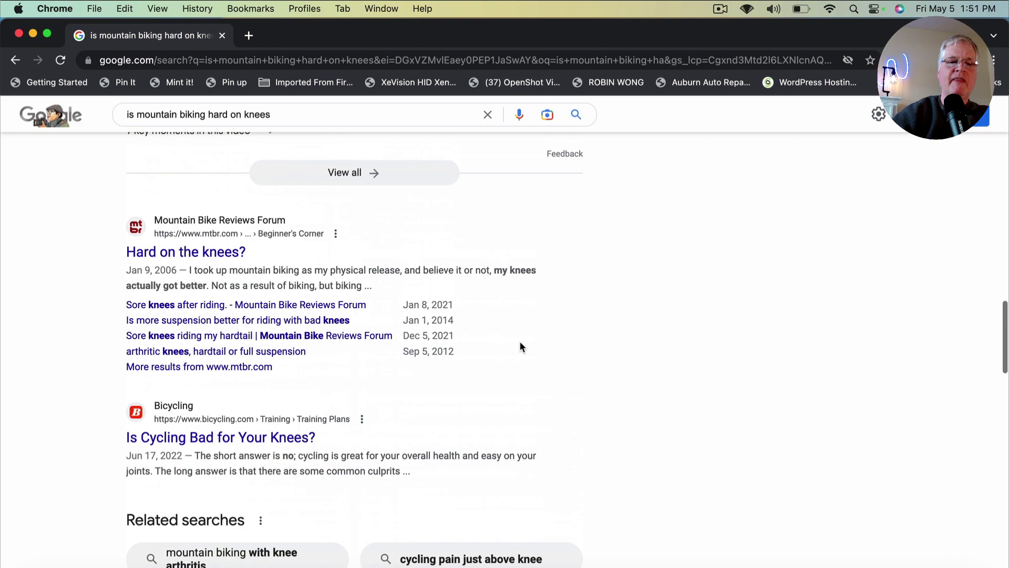
pyautogui.scroll(15, 520, 346)
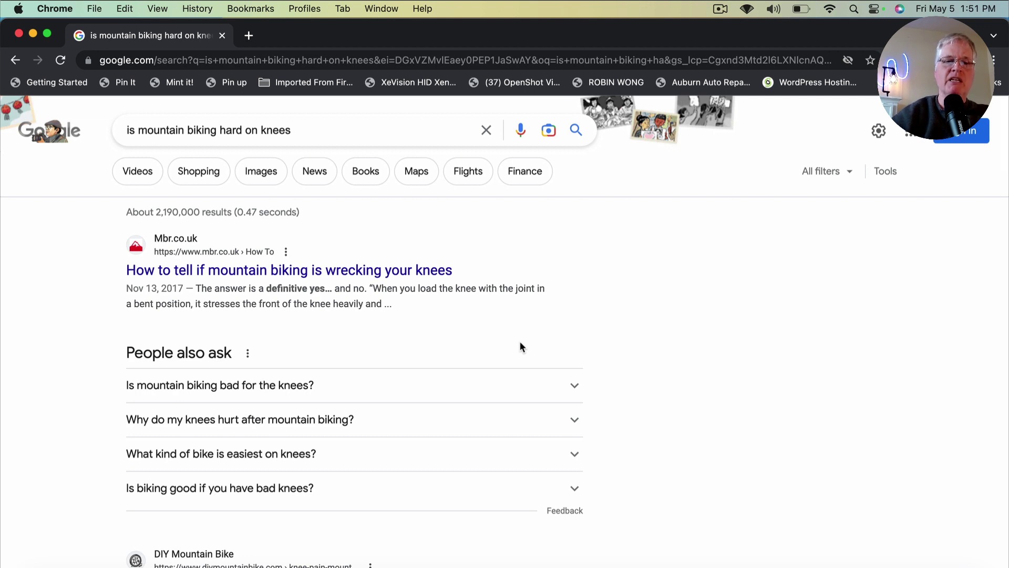
# Enter 'container gardening' in the search box, correcting the typo, to show its suggestions.
pyautogui.click(260, 134)
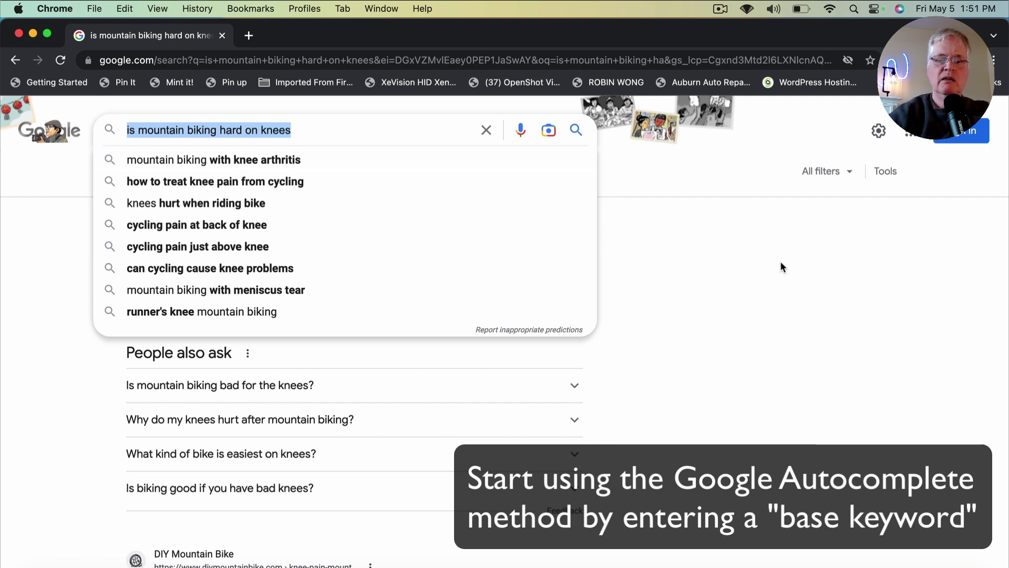
pyautogui.write('container storen')
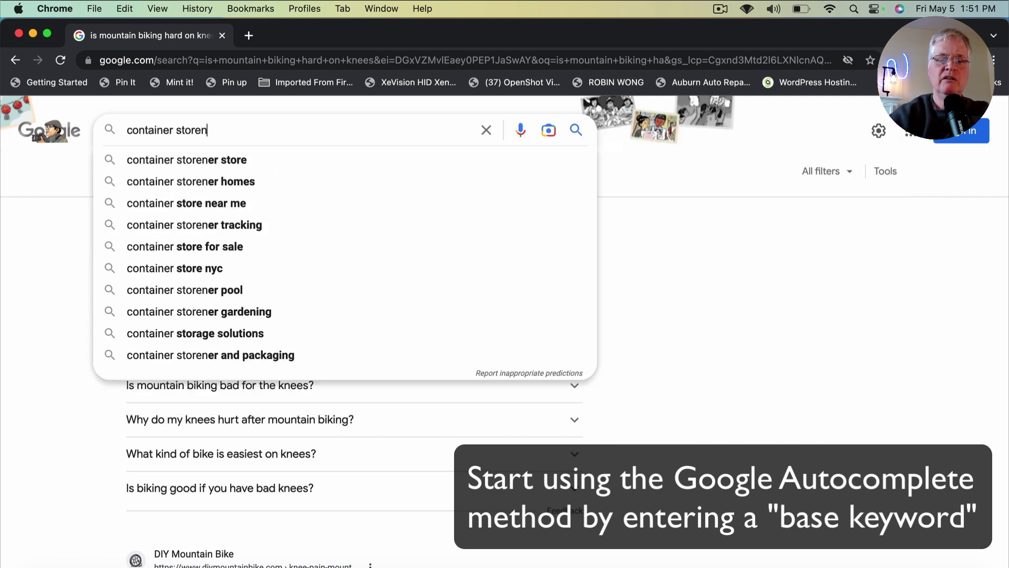
pyautogui.write('er garden')
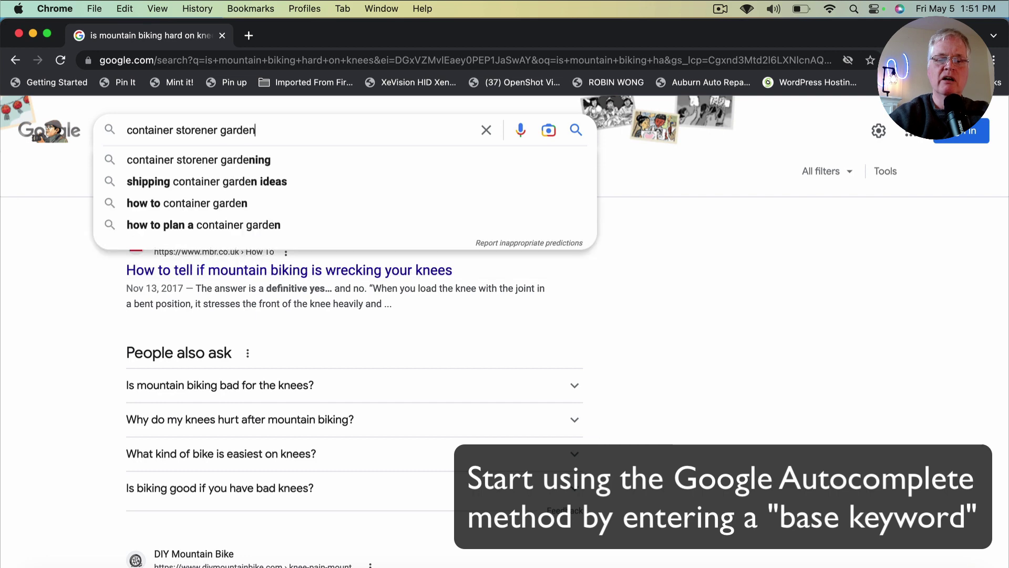
pyautogui.write('ing')
pyautogui.hotkey('alt', 'Left')
pyautogui.hotkey('alt', 'BackSpace')
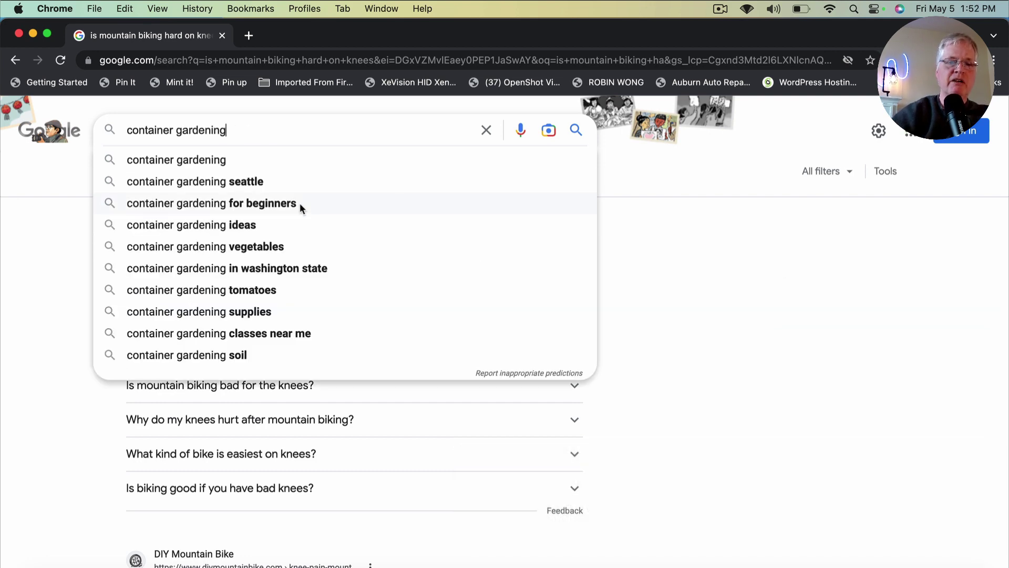
# Search for 'container gardening classes near me' and scroll through the results.
pyautogui.click(259, 336)
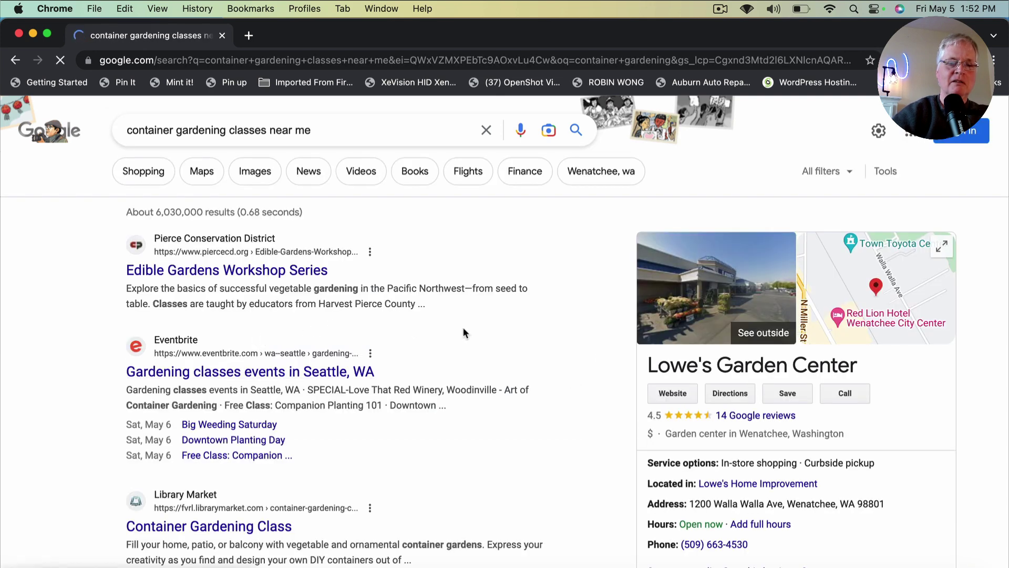
pyautogui.scroll(-5, 463, 332)
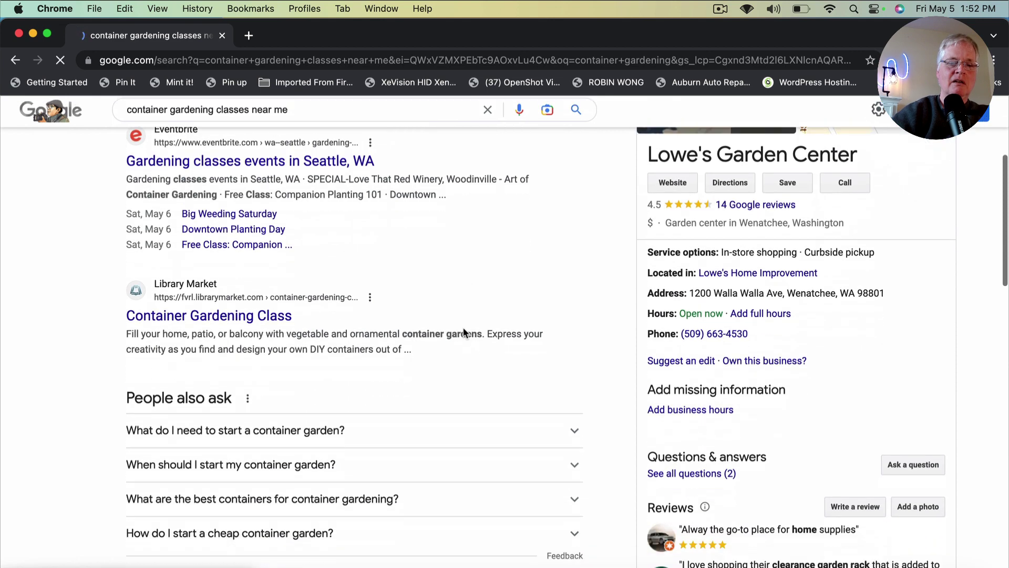
pyautogui.scroll(-3, 464, 332)
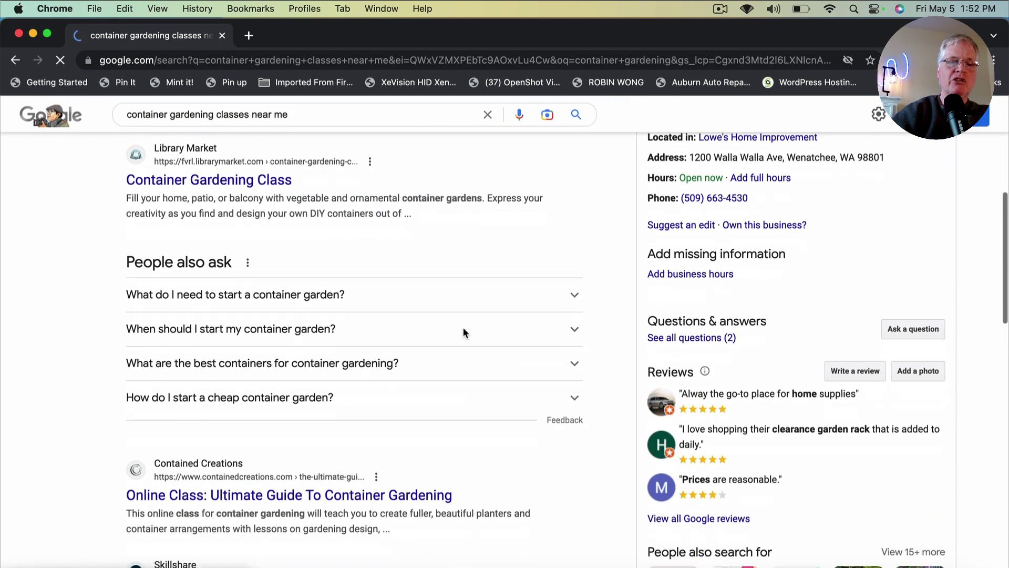
pyautogui.scroll(-1, 463, 332)
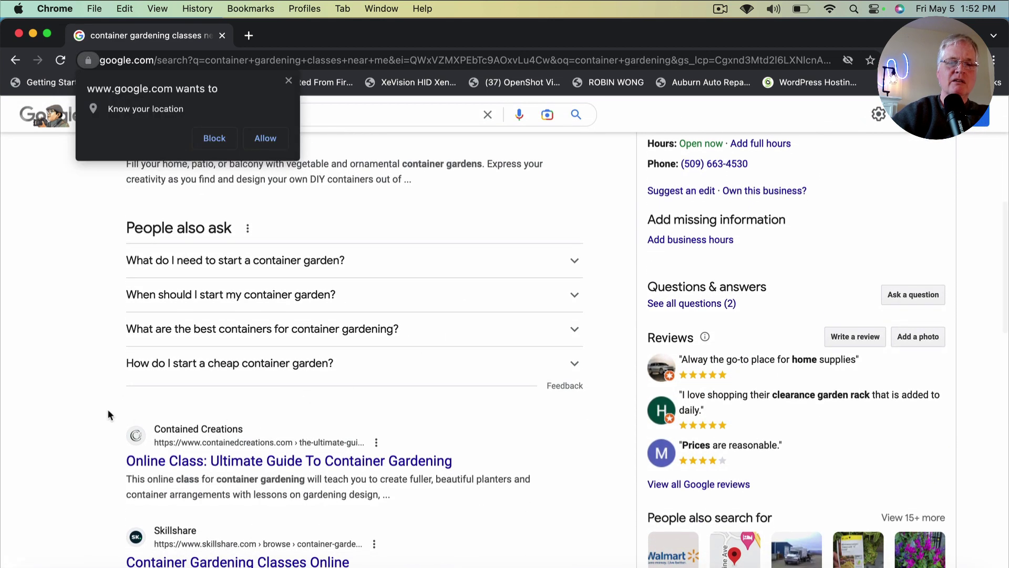
# Block the site's request to know your location.
pyautogui.click(210, 138)
pyautogui.scroll(-1, 86, 300)
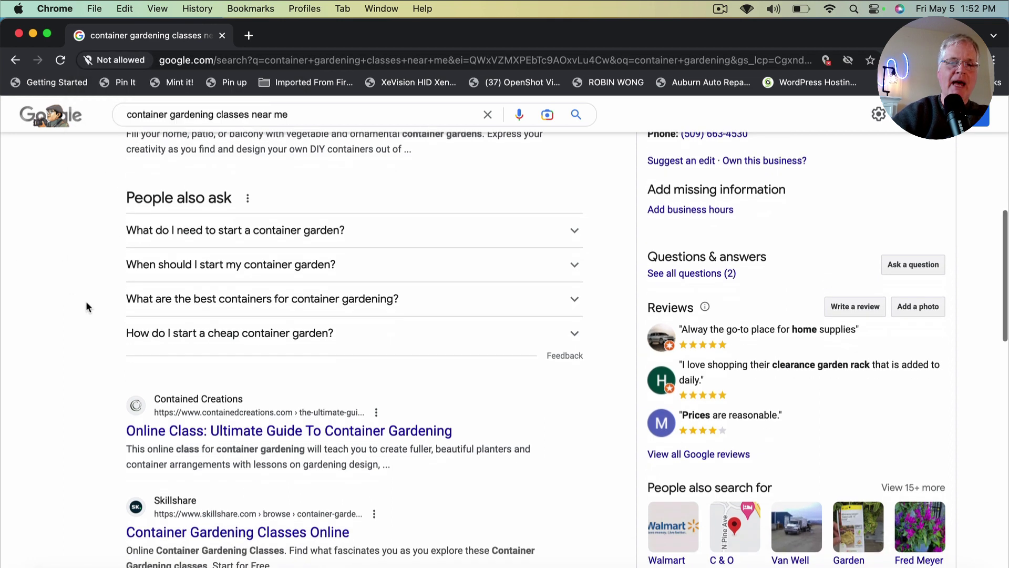
pyautogui.scroll(1, 93, 296)
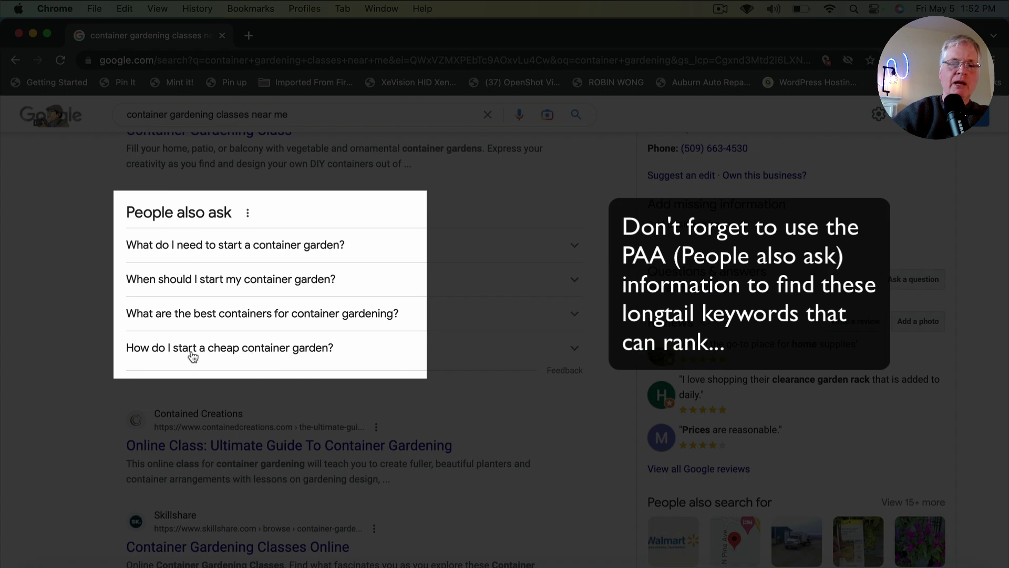
# Expand 'How do I start a cheap container garden?' under People also ask and scan the results.
pyautogui.click(230, 357)
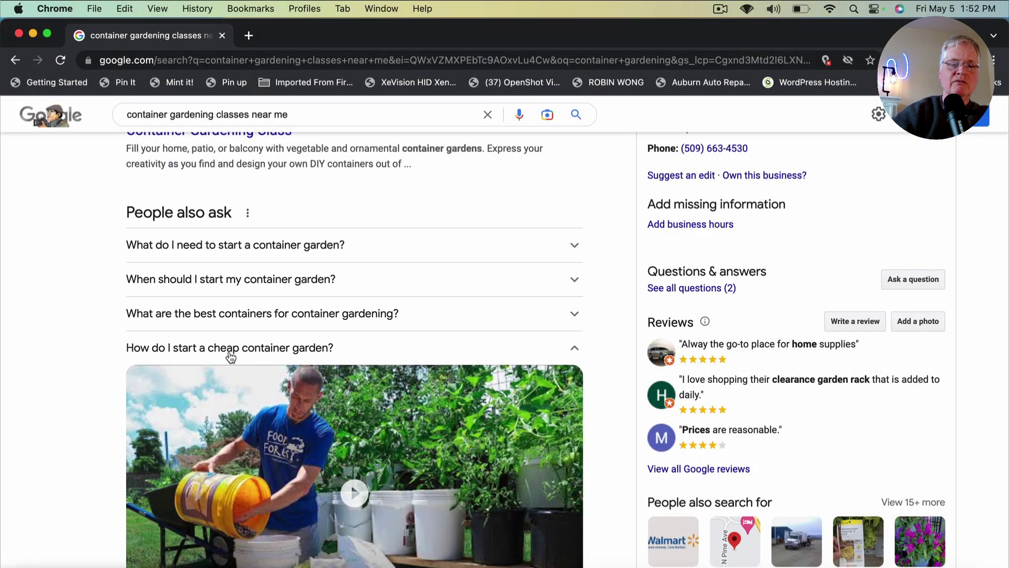
pyautogui.scroll(-7, 230, 357)
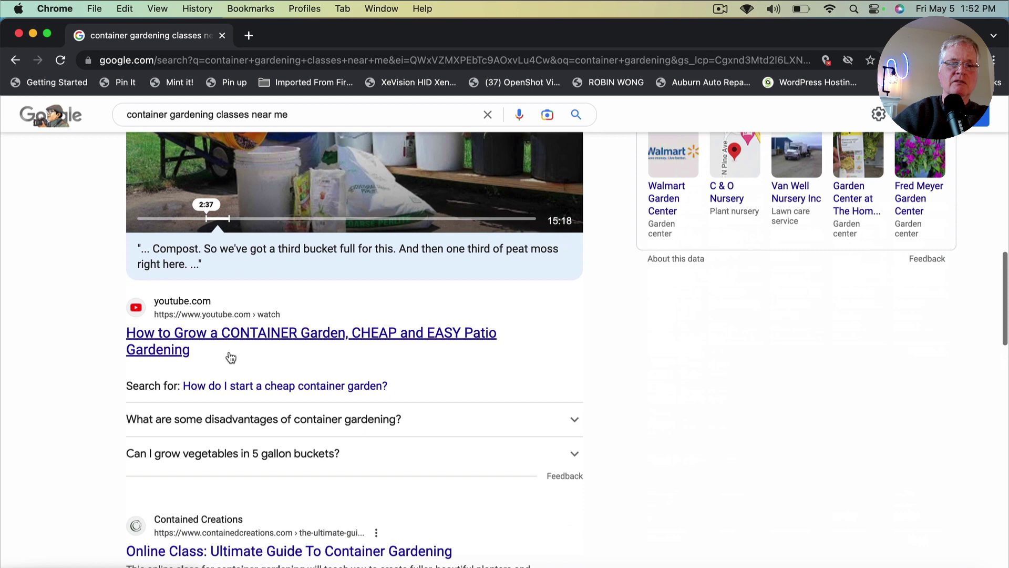
pyautogui.scroll(-11, 230, 356)
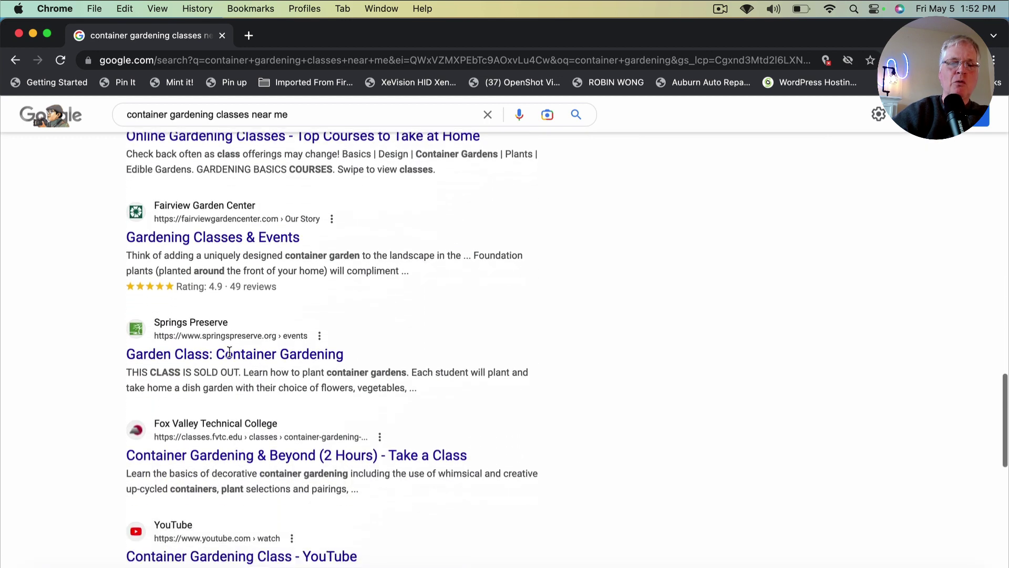
pyautogui.scroll(-3, 230, 352)
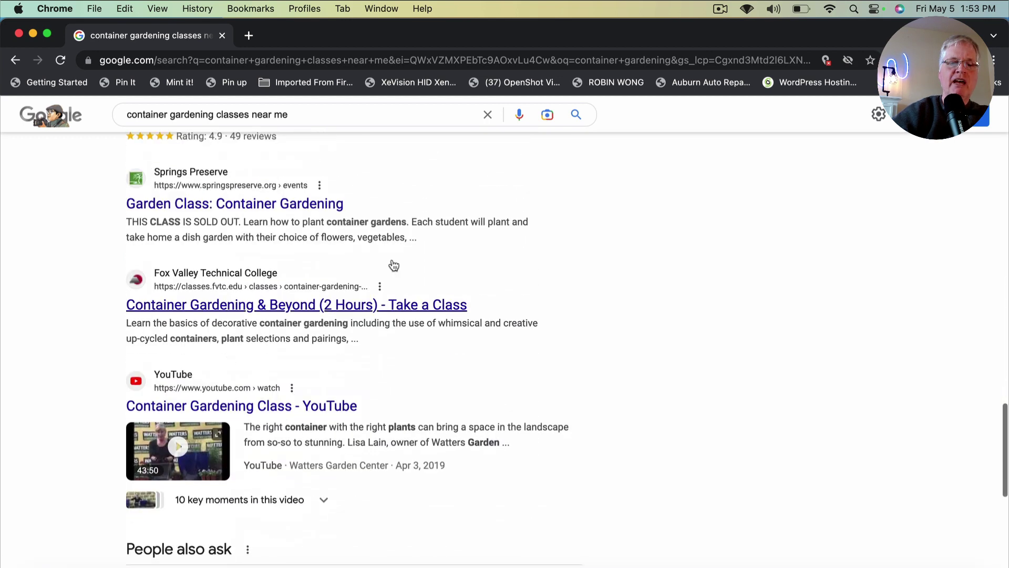
pyautogui.scroll(2, 434, 239)
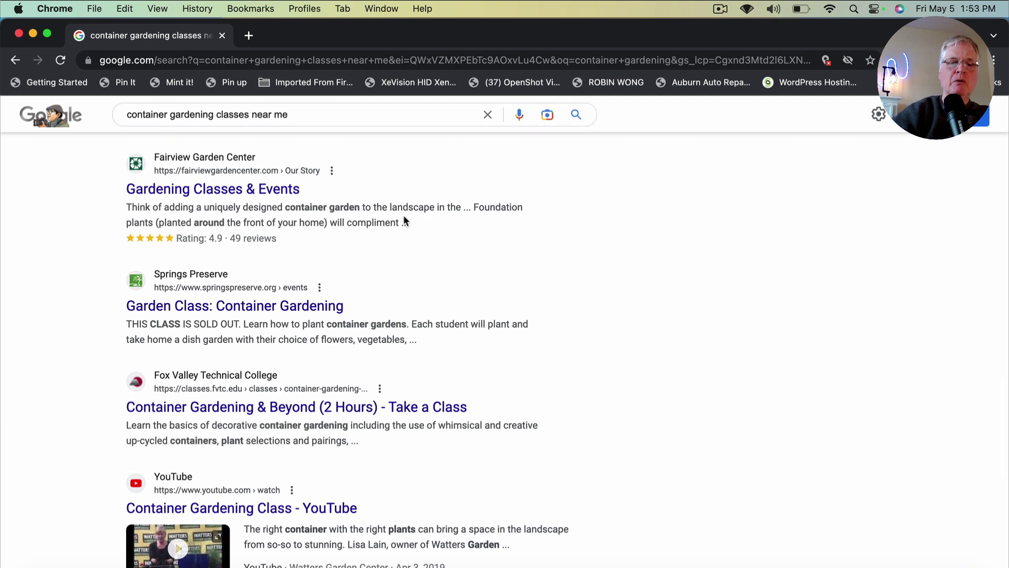
pyautogui.scroll(-3, 402, 215)
pyautogui.scroll(-4, 404, 216)
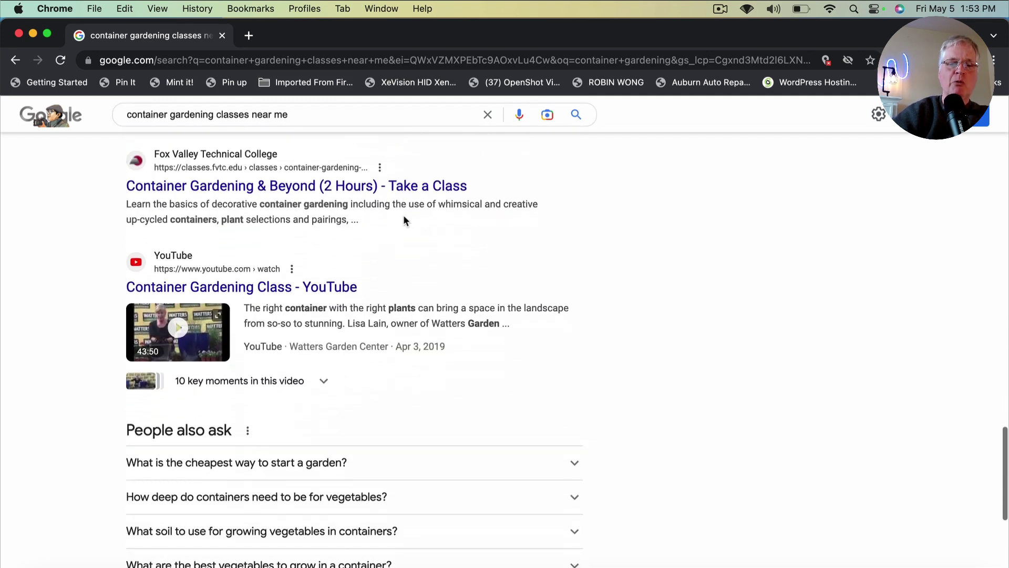
pyautogui.scroll(-2, 402, 215)
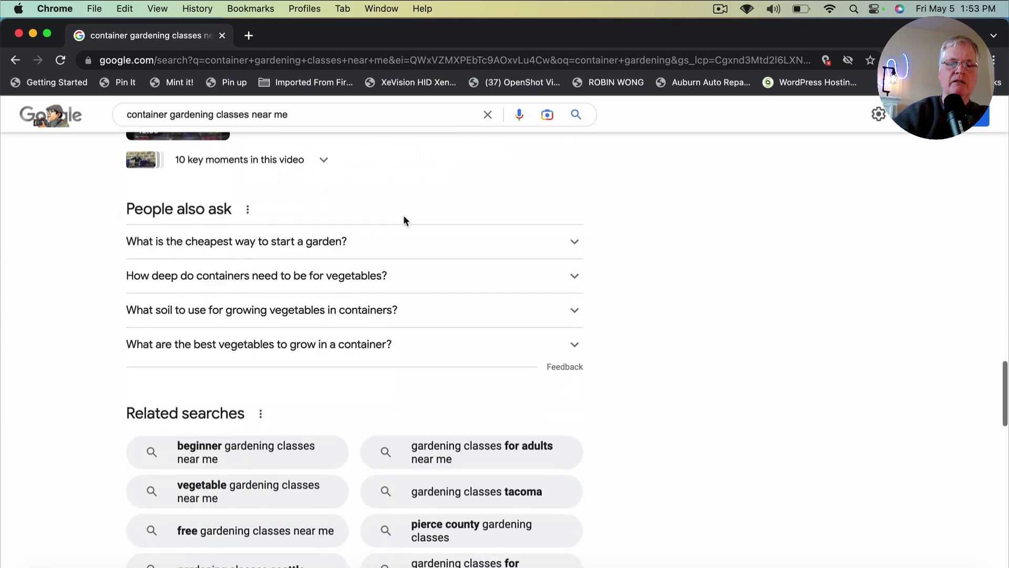
pyautogui.press('/')
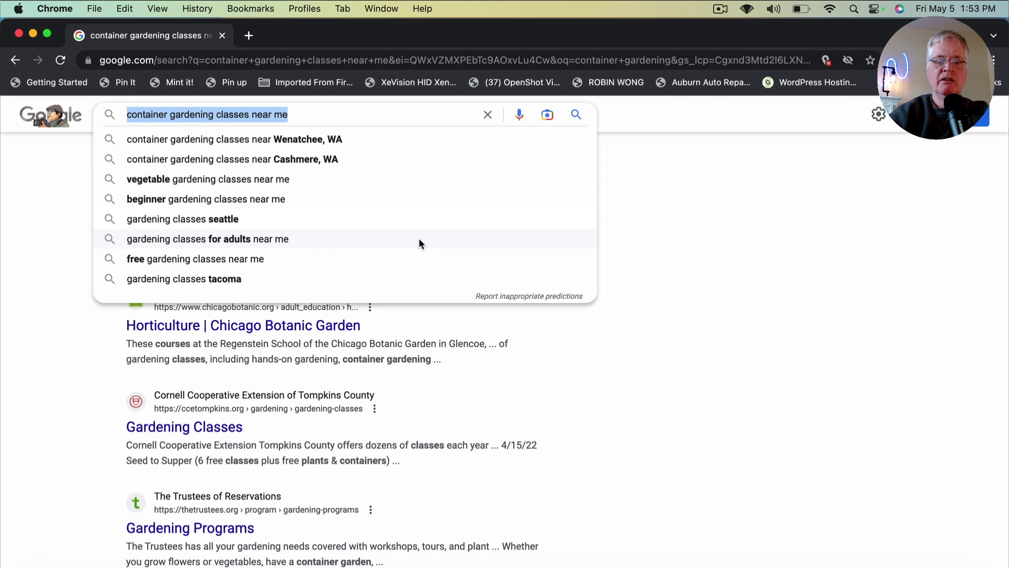
# Search for the 'fly lines explained' suggestion and scroll through its results.
pyautogui.write('fly ')
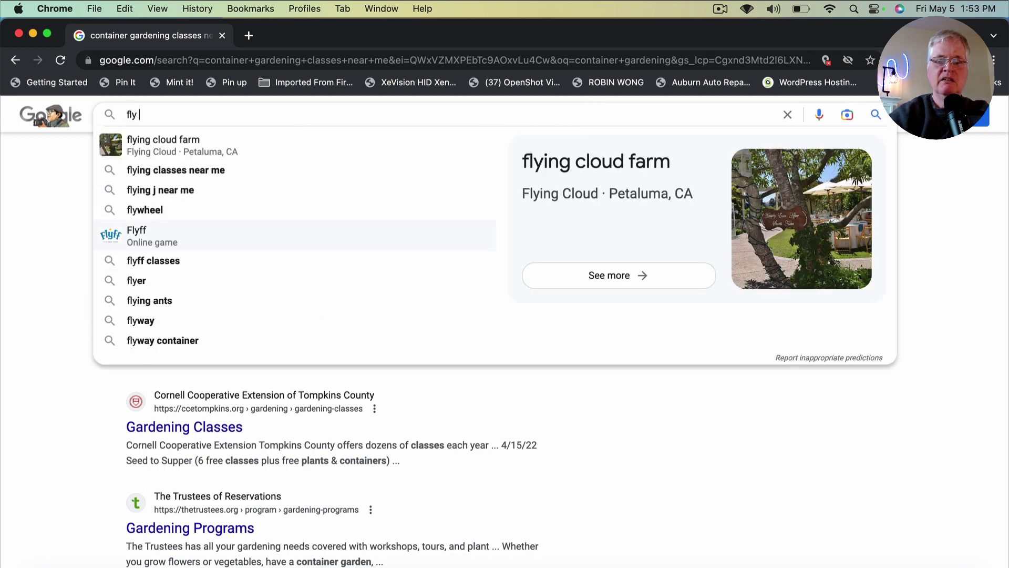
pyautogui.write('line')
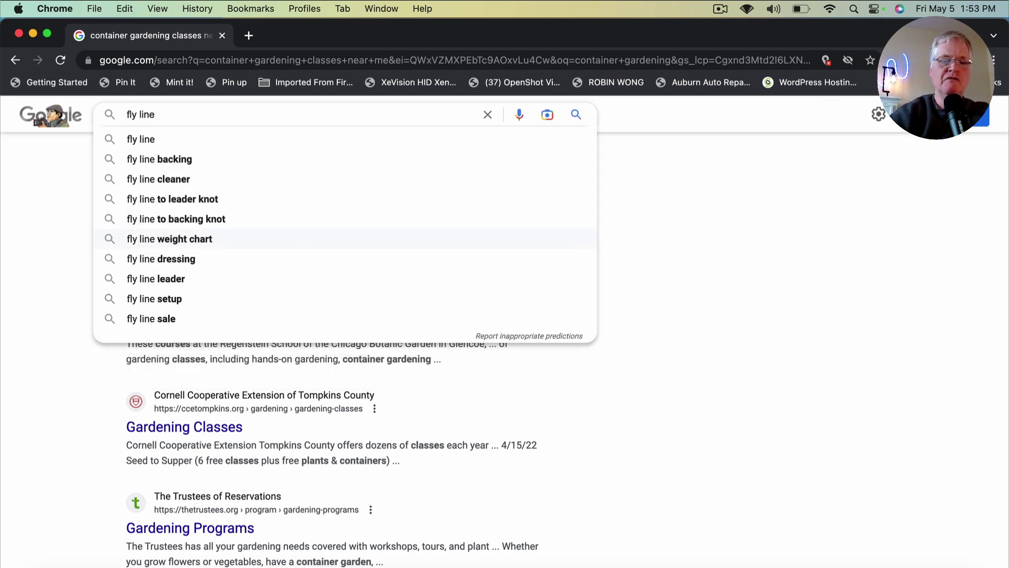
pyautogui.write('s')
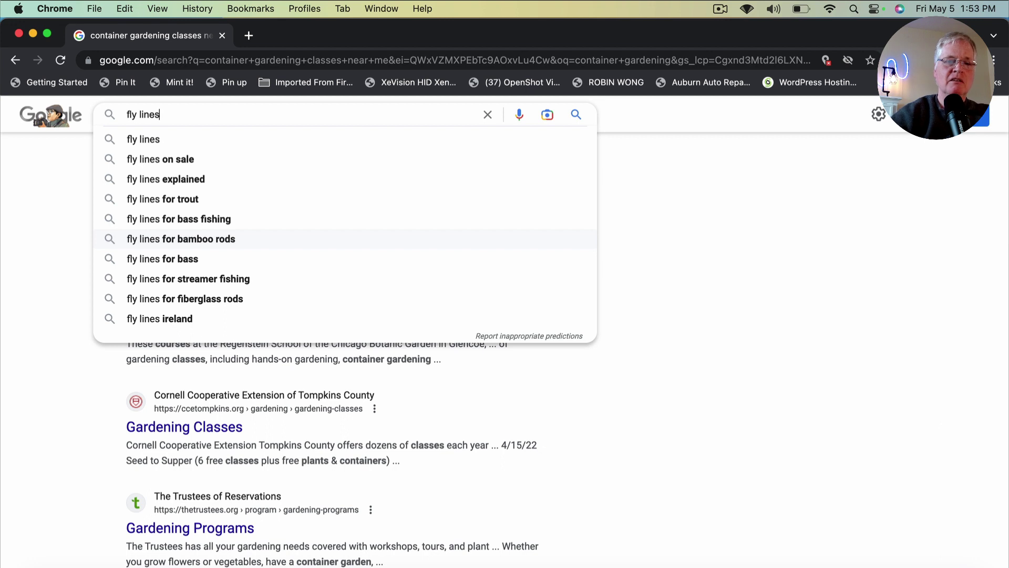
pyautogui.click(190, 181)
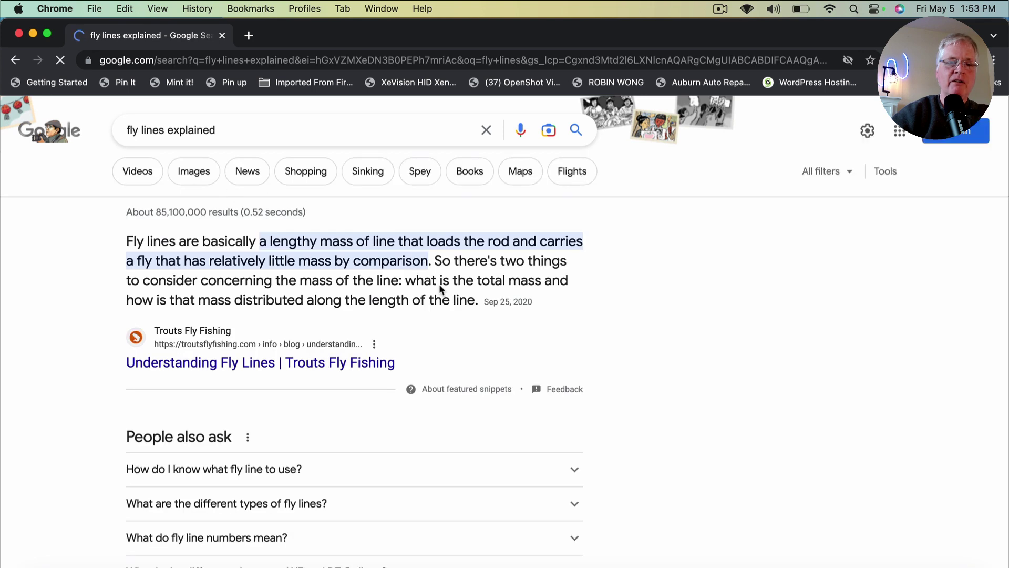
pyautogui.scroll(-5, 447, 296)
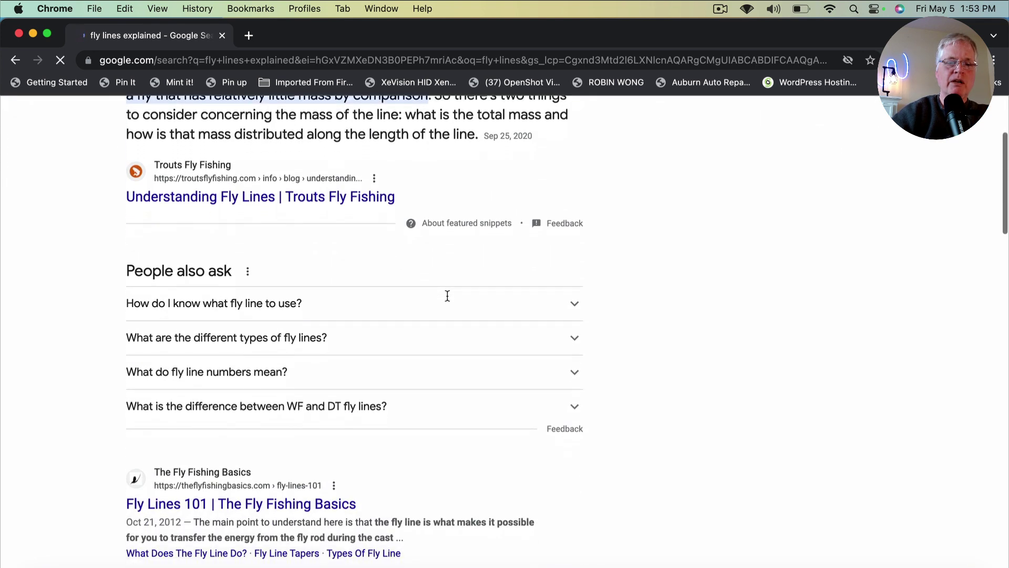
pyautogui.scroll(-6, 448, 301)
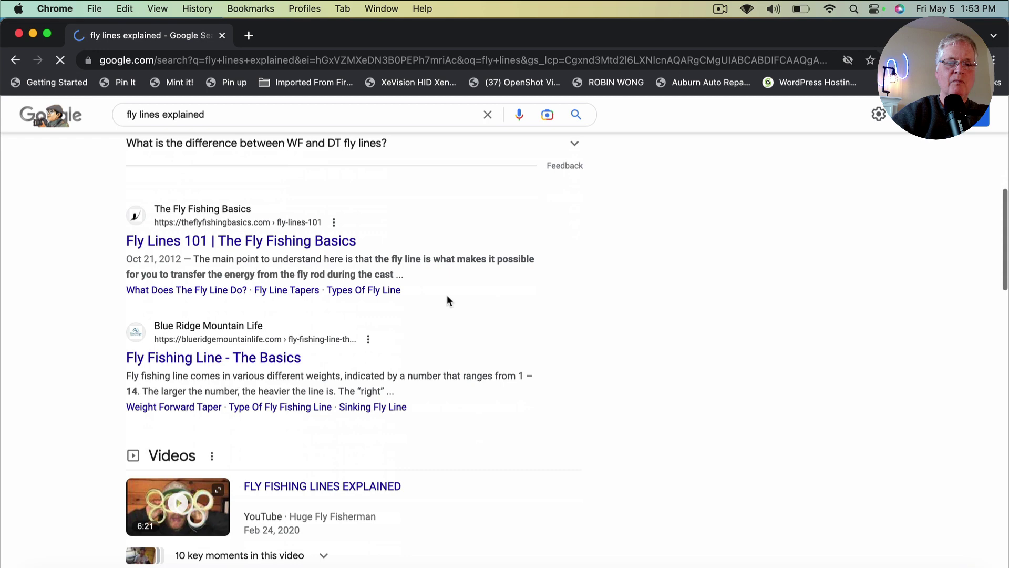
pyautogui.scroll(-8, 448, 300)
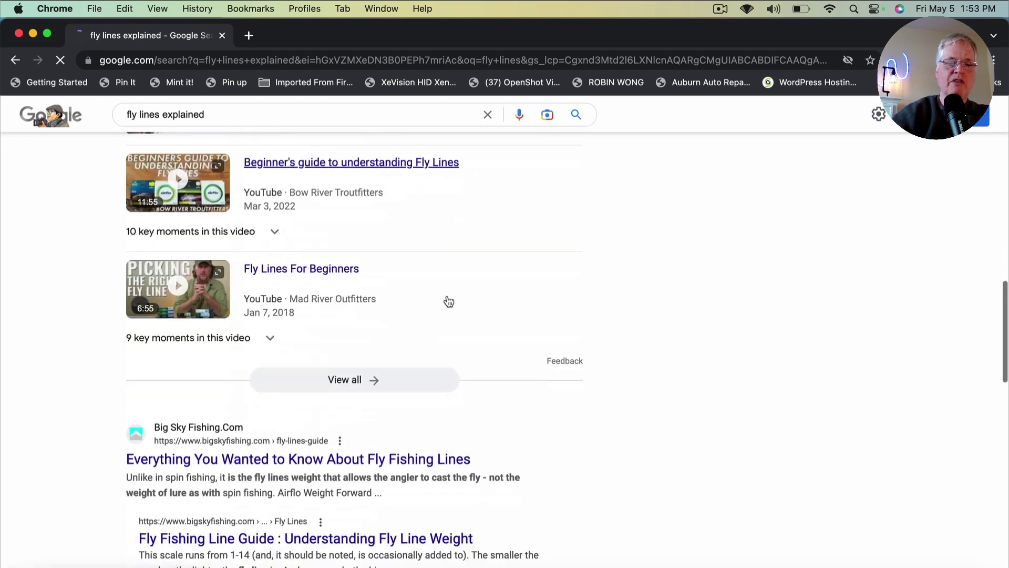
pyautogui.scroll(-5, 448, 300)
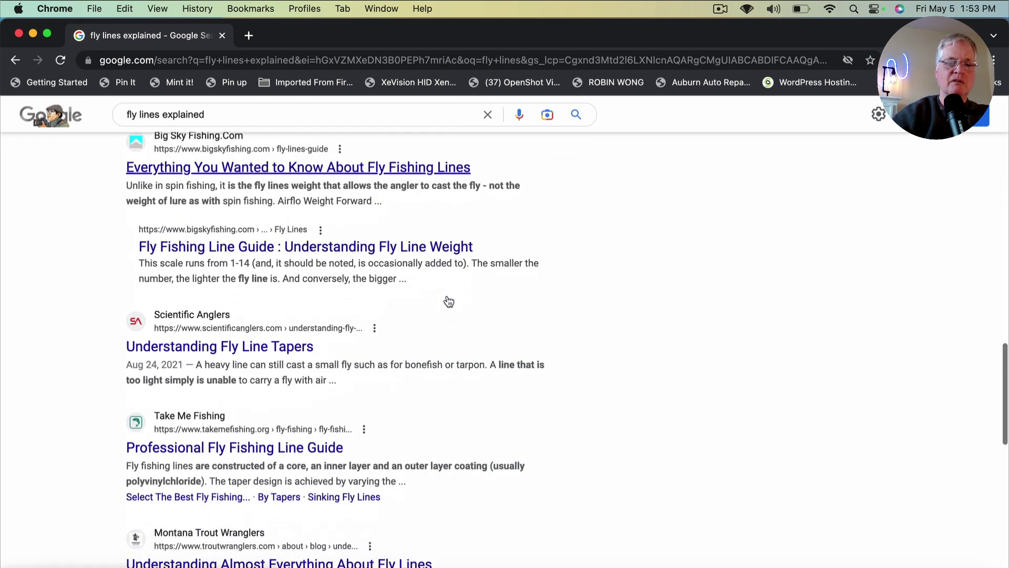
pyautogui.scroll(6, 448, 301)
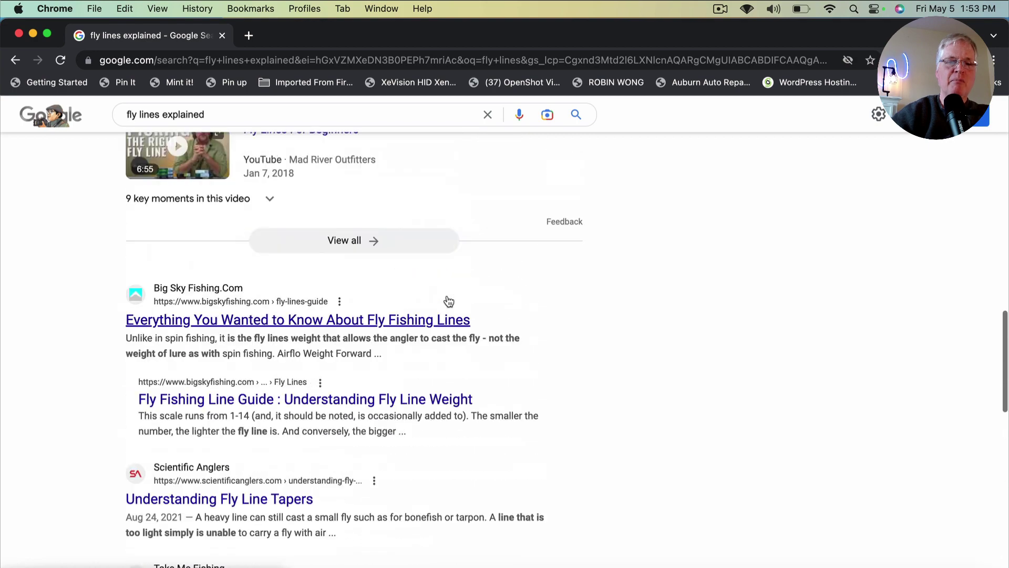
pyautogui.scroll(12, 448, 301)
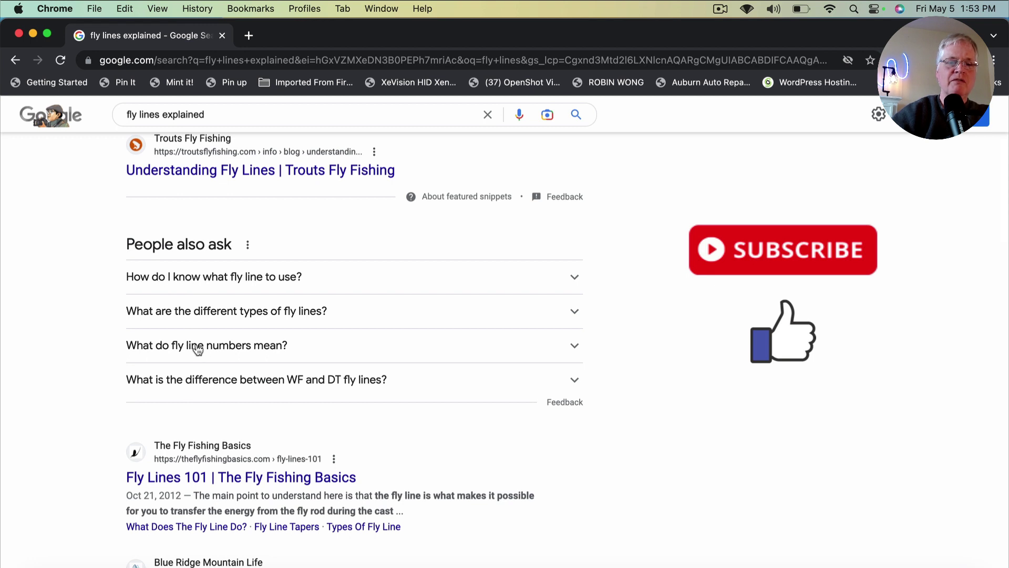
# Open the People also ask question 'What do fly line numbers mean?' and scroll its results.
pyautogui.click(239, 354)
pyautogui.scroll(-2, 366, 382)
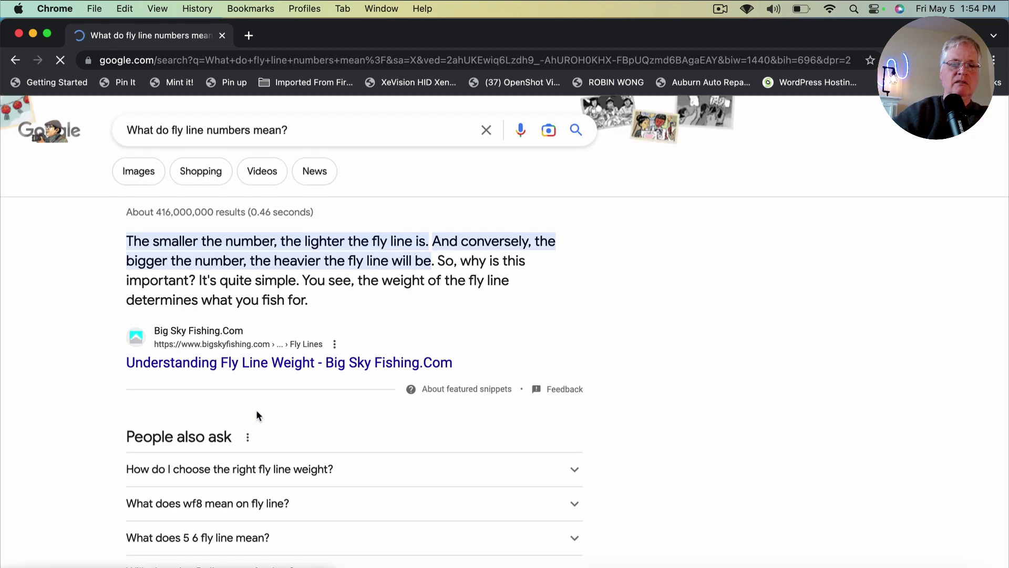
pyautogui.scroll(-5, 486, 364)
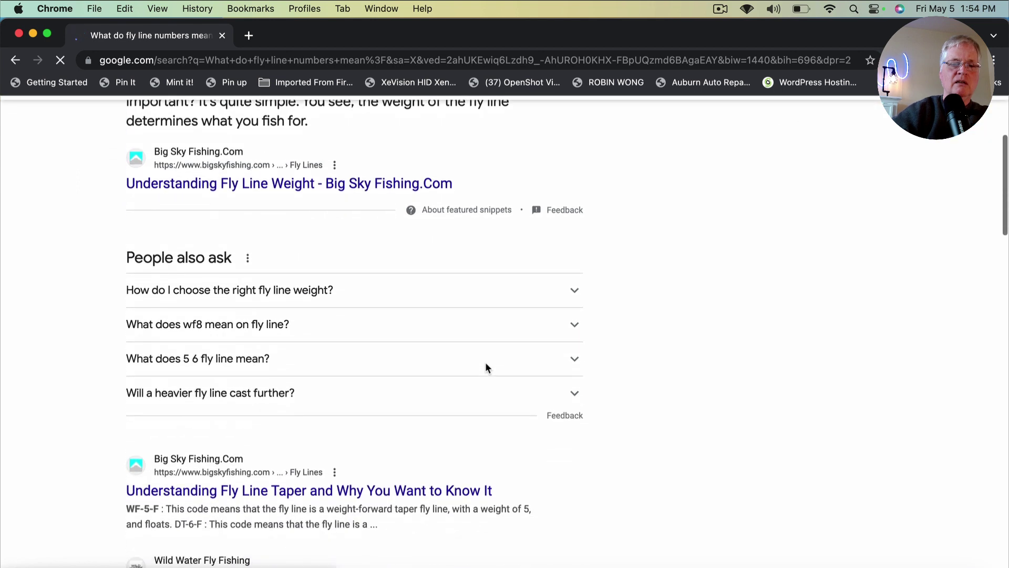
pyautogui.scroll(-7, 486, 366)
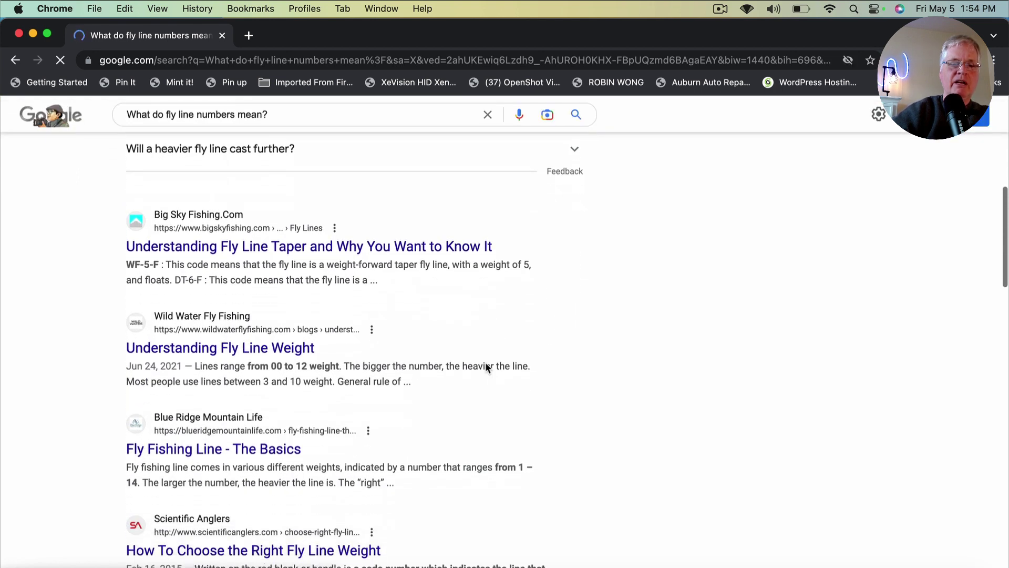
pyautogui.scroll(-6, 486, 365)
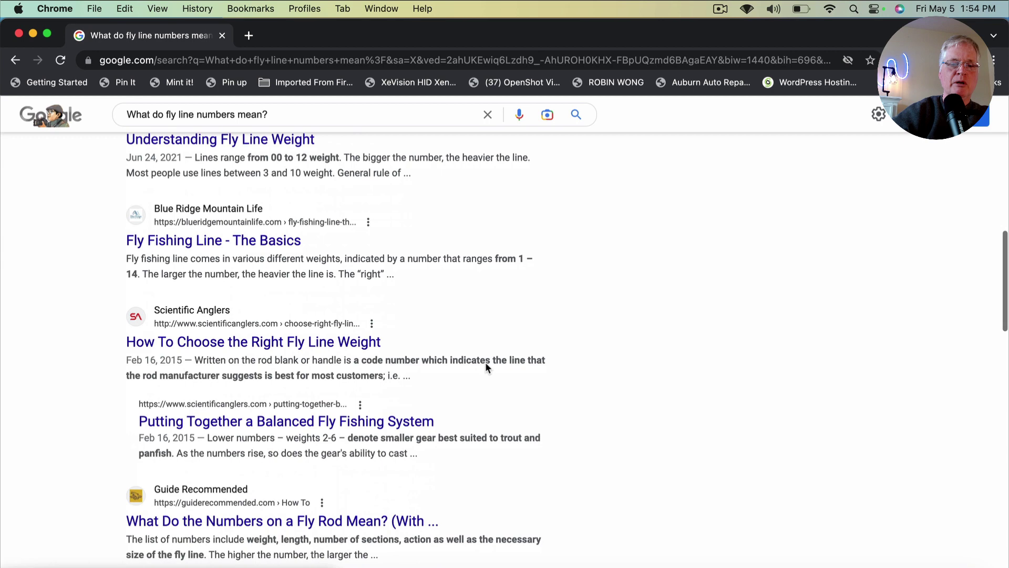
pyautogui.scroll(-7, 485, 367)
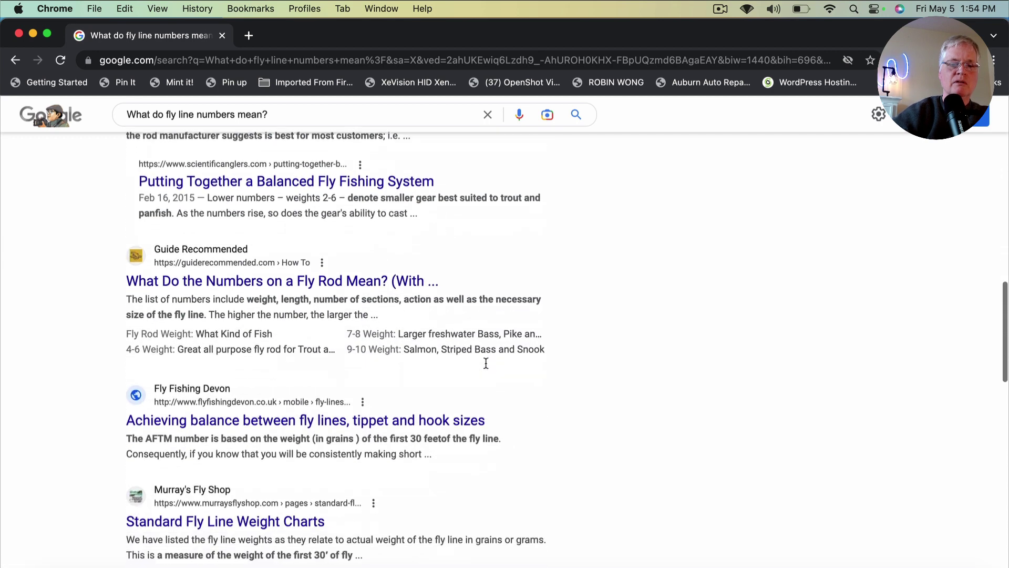
pyautogui.scroll(-10, 486, 363)
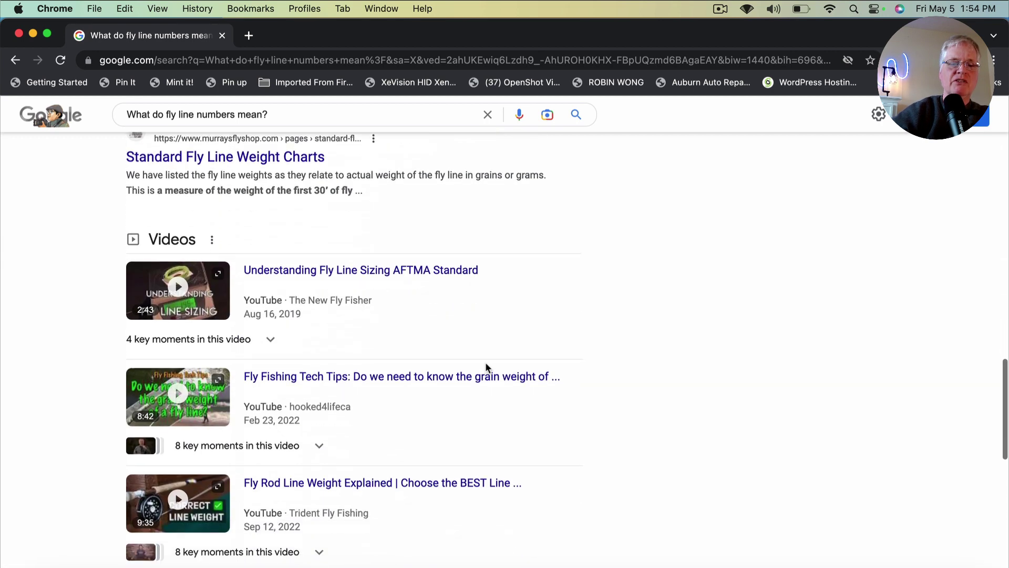